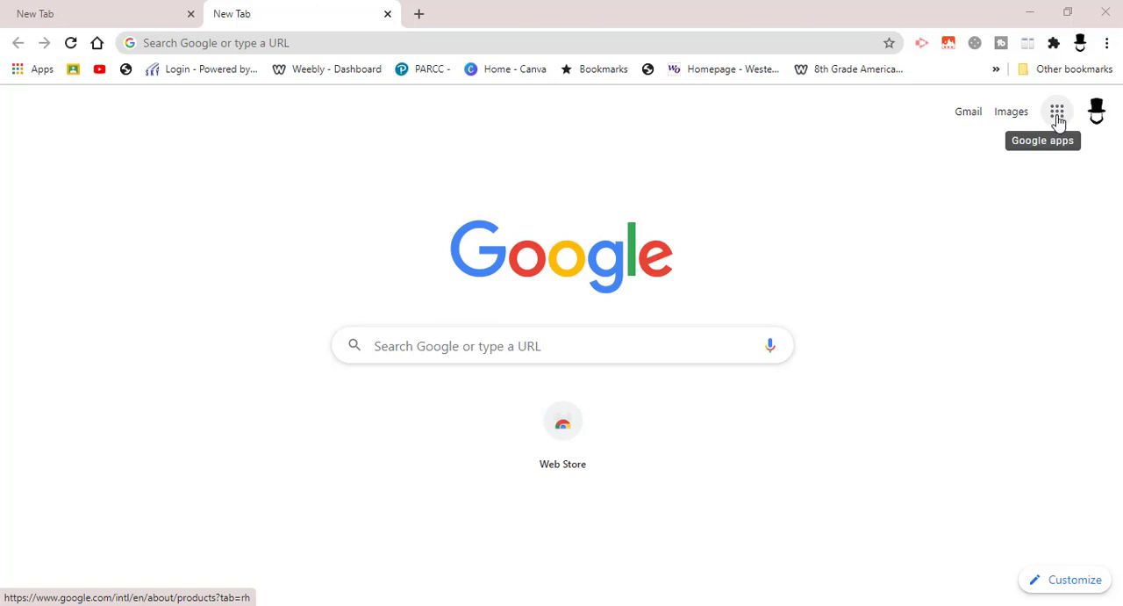
# Open Google Drive from the Google apps and create a new Google Jamboard file.
pyautogui.click(1057, 114)
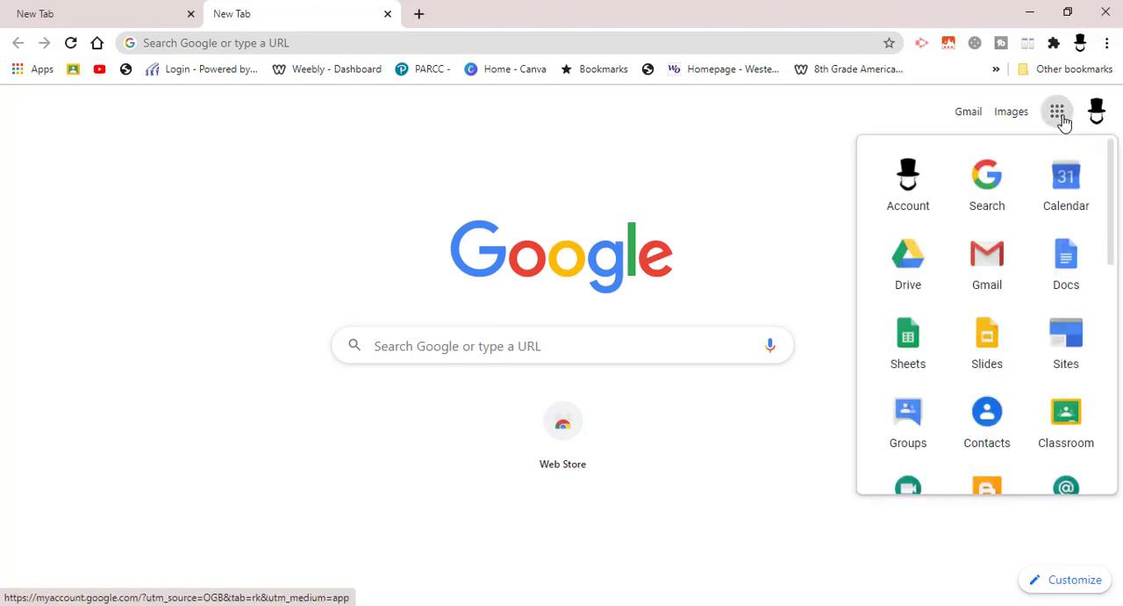
pyautogui.click(910, 274)
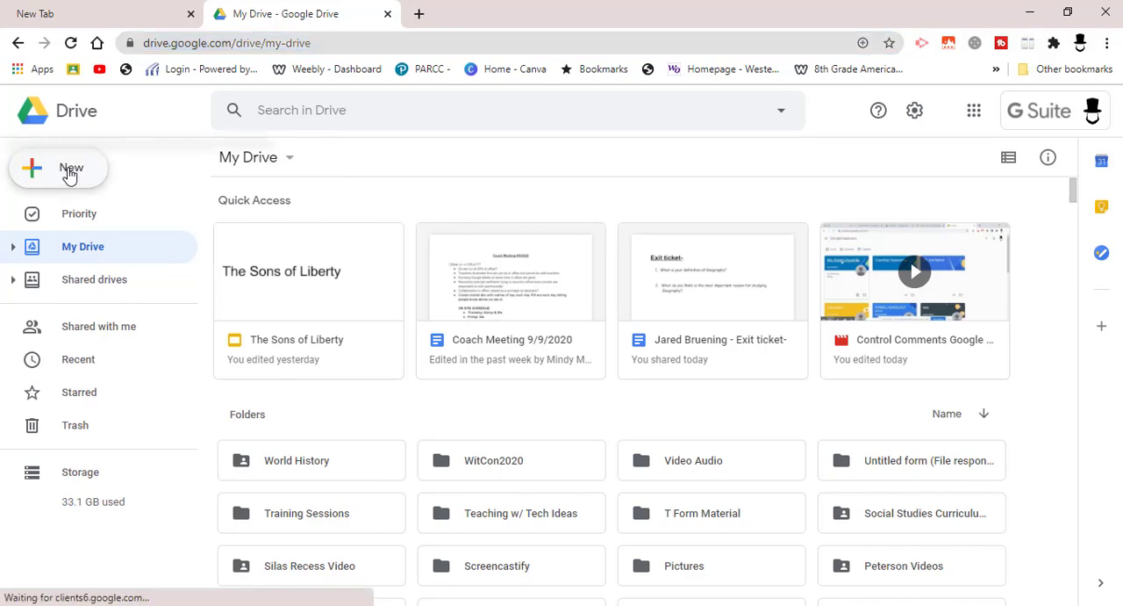
pyautogui.click(70, 175)
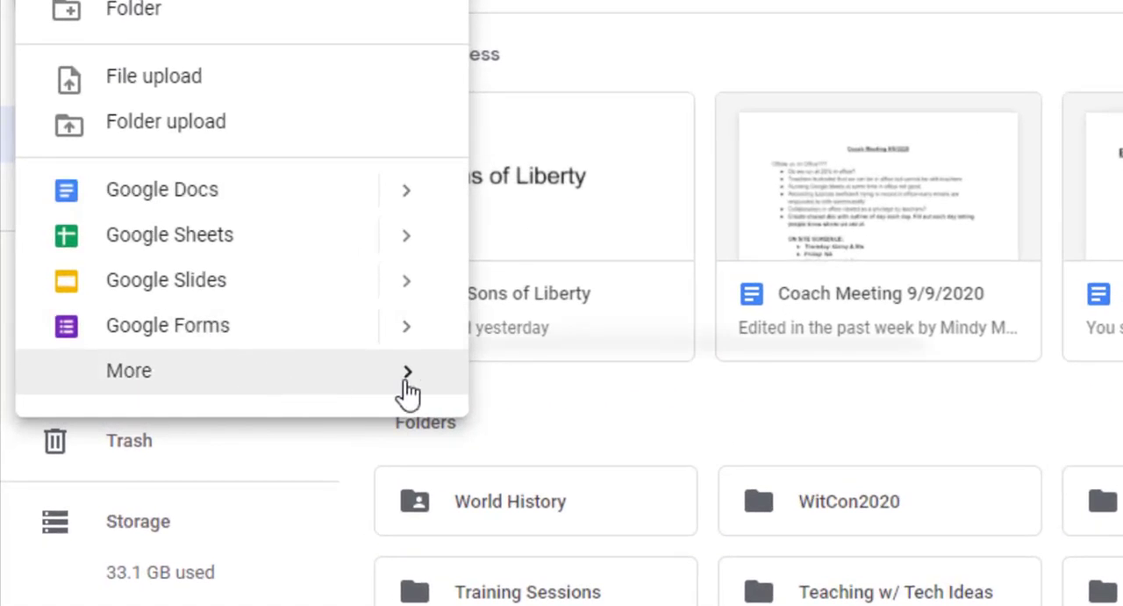
pyautogui.moveTo(409, 393)
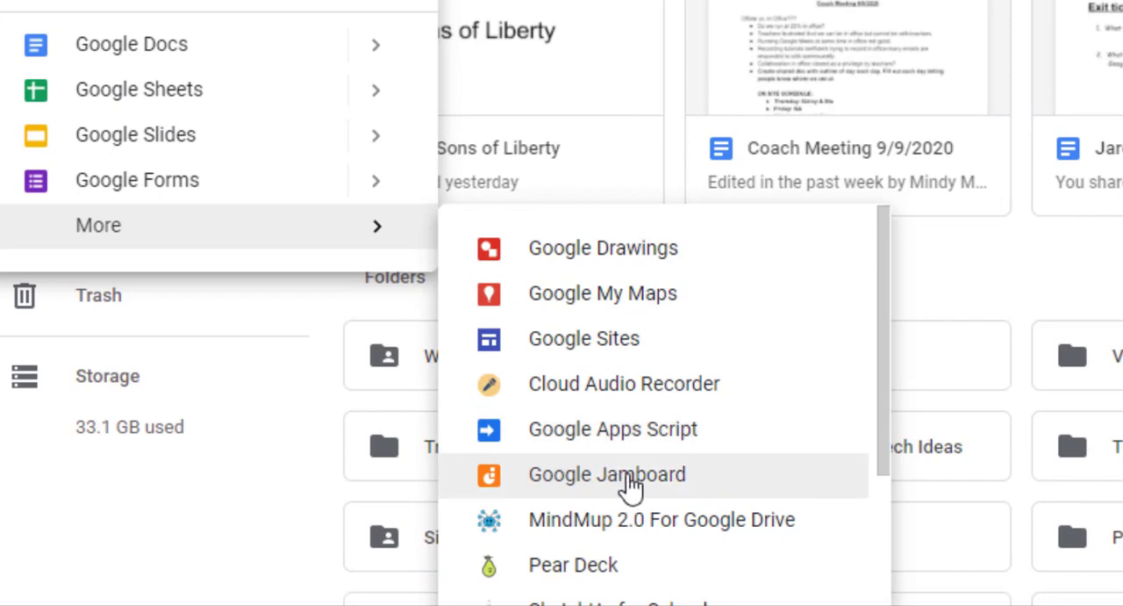
pyautogui.click(630, 481)
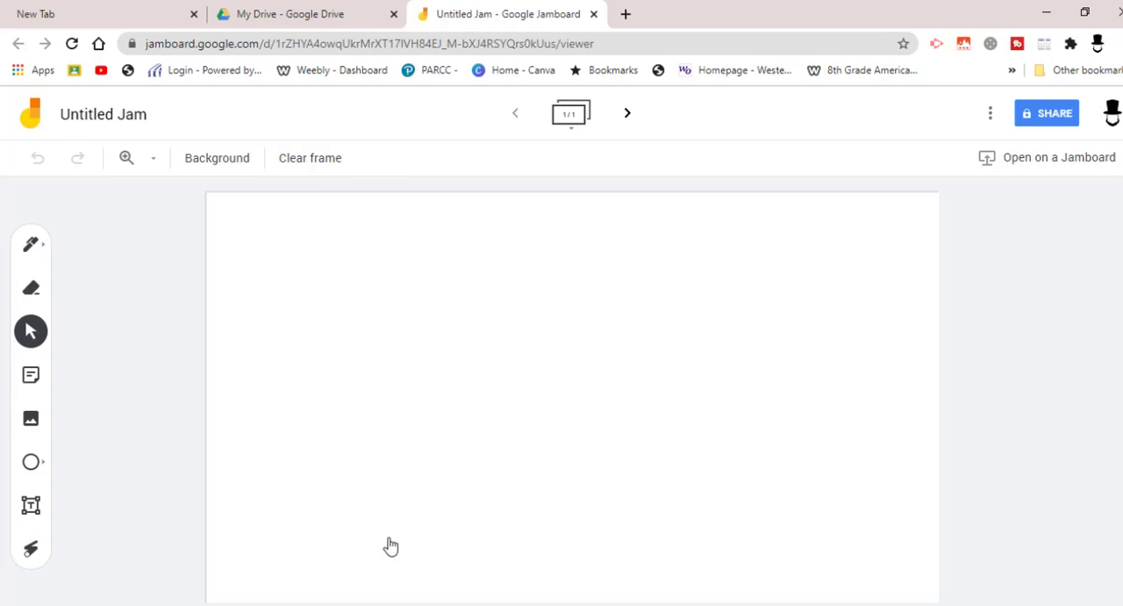
# Draw freehand curved strokes on the upper part of the blank frame with the blue highlighter.
pyautogui.click(43, 251)
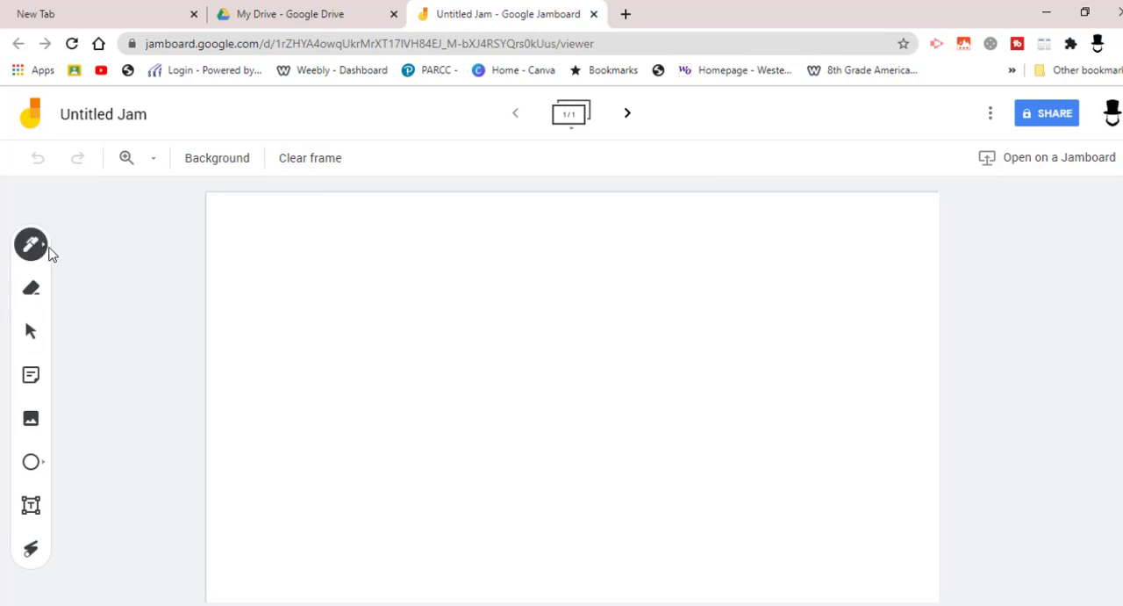
pyautogui.click(43, 250)
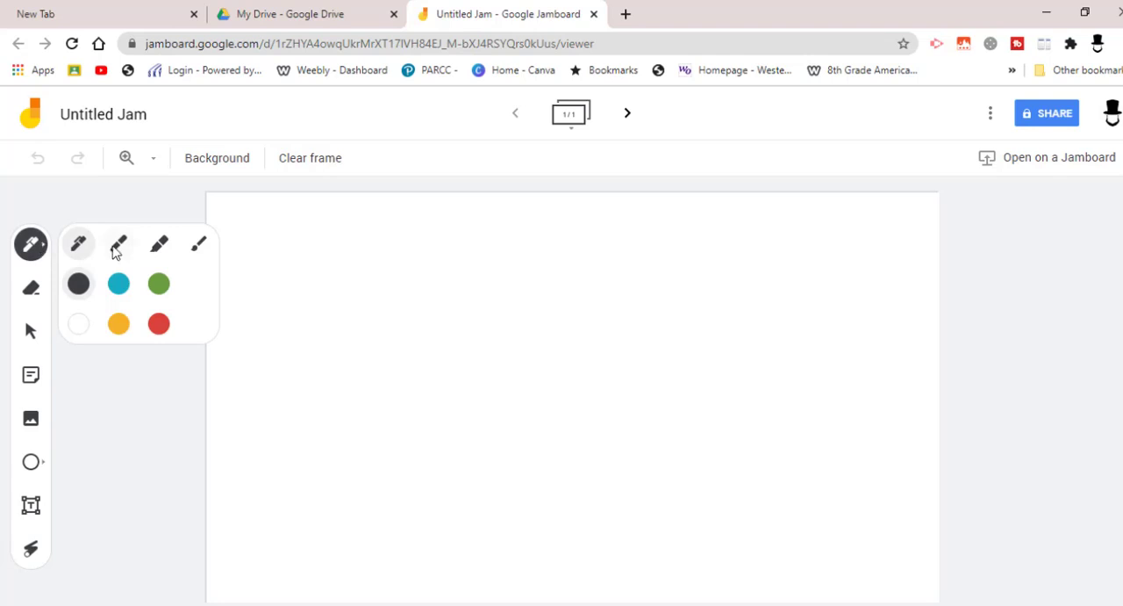
pyautogui.click(161, 248)
pyautogui.click(119, 284)
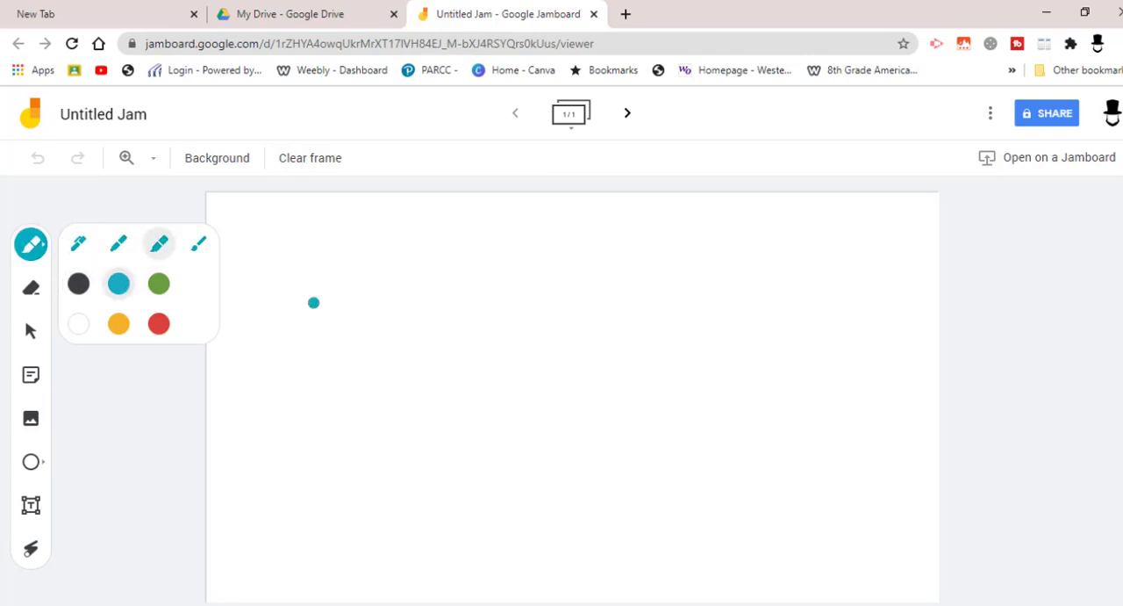
pyautogui.moveTo(313, 300)
pyautogui.mouseDown()
pyautogui.moveTo(321, 245)
pyautogui.moveTo(346, 283)
pyautogui.moveTo(289, 278)
pyautogui.moveTo(339, 225)
pyautogui.moveTo(346, 303)
pyautogui.moveTo(301, 298)
pyautogui.moveTo(309, 268)
pyautogui.moveTo(285, 259)
pyautogui.moveTo(303, 286)
pyautogui.moveTo(368, 266)
pyautogui.moveTo(354, 233)
pyautogui.moveTo(350, 277)
pyautogui.mouseUp()
# Erase the blue highlighter strokes from the frame with the Eraser.
pyautogui.click(30, 289)
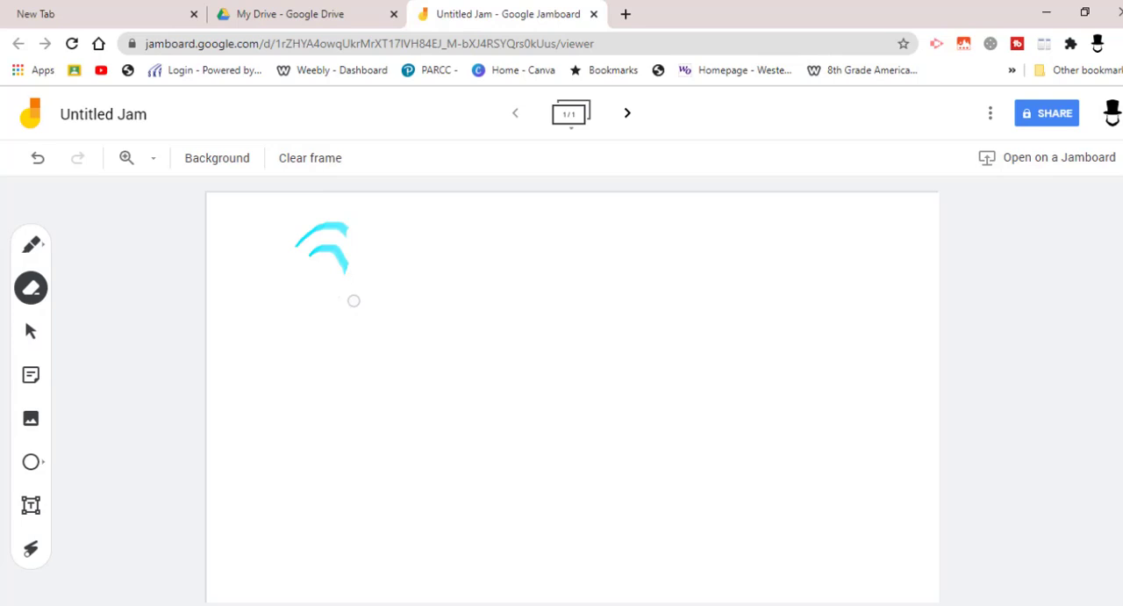
pyautogui.moveTo(345, 279); pyautogui.dragTo(338, 253)
pyautogui.moveTo(313, 226); pyautogui.dragTo(345, 229)
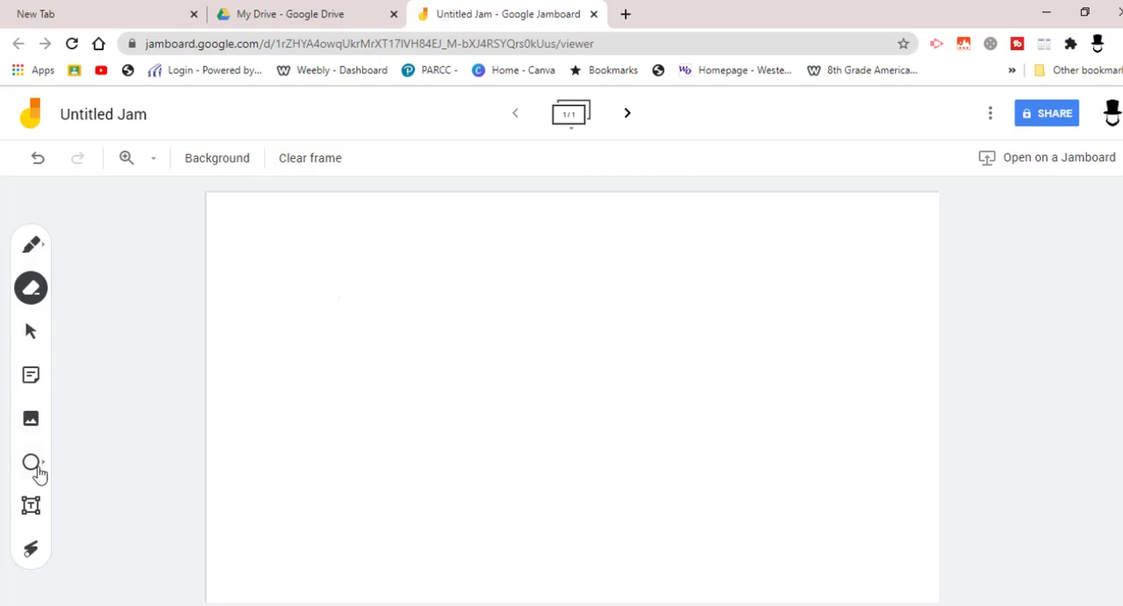
# Add a yellow sticky note with the text PROS to the frame.
pyautogui.click(30, 377)
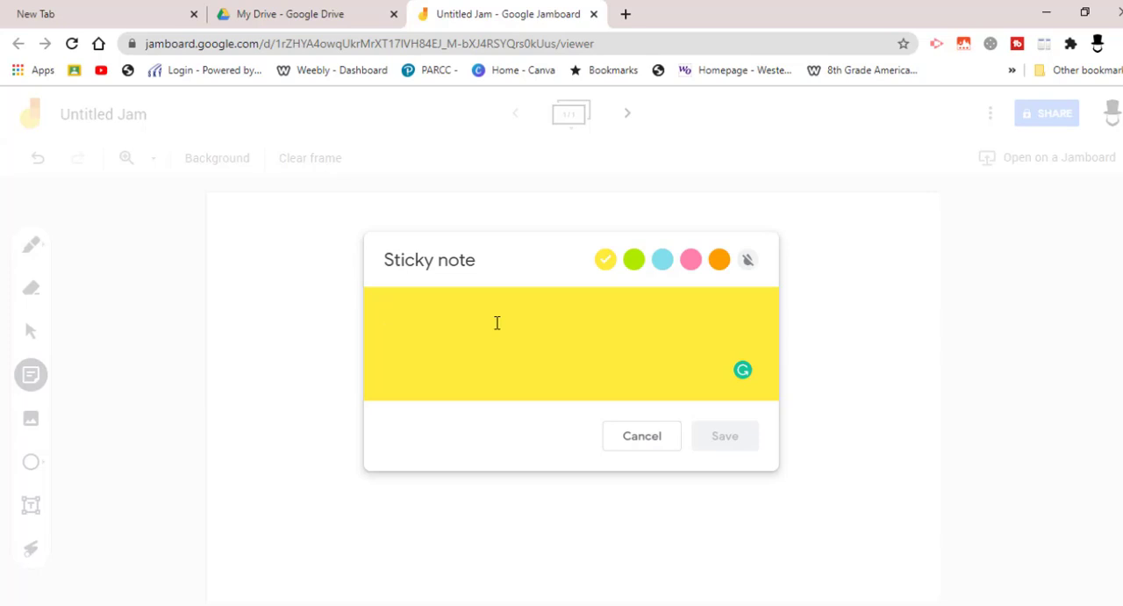
pyautogui.write('PRO')
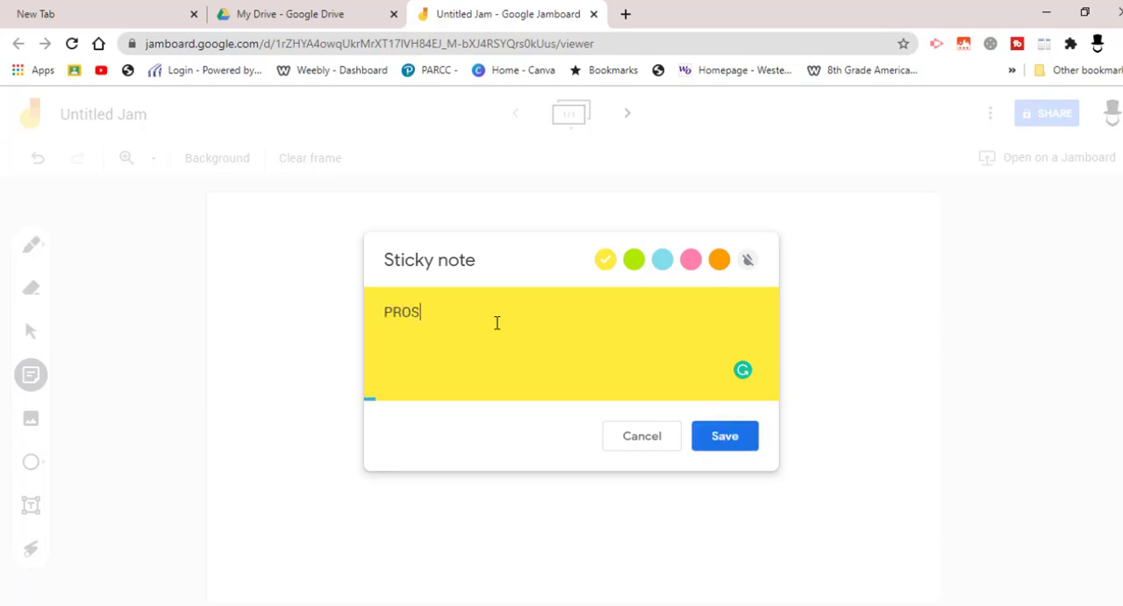
pyautogui.write('S')
pyautogui.click(745, 439)
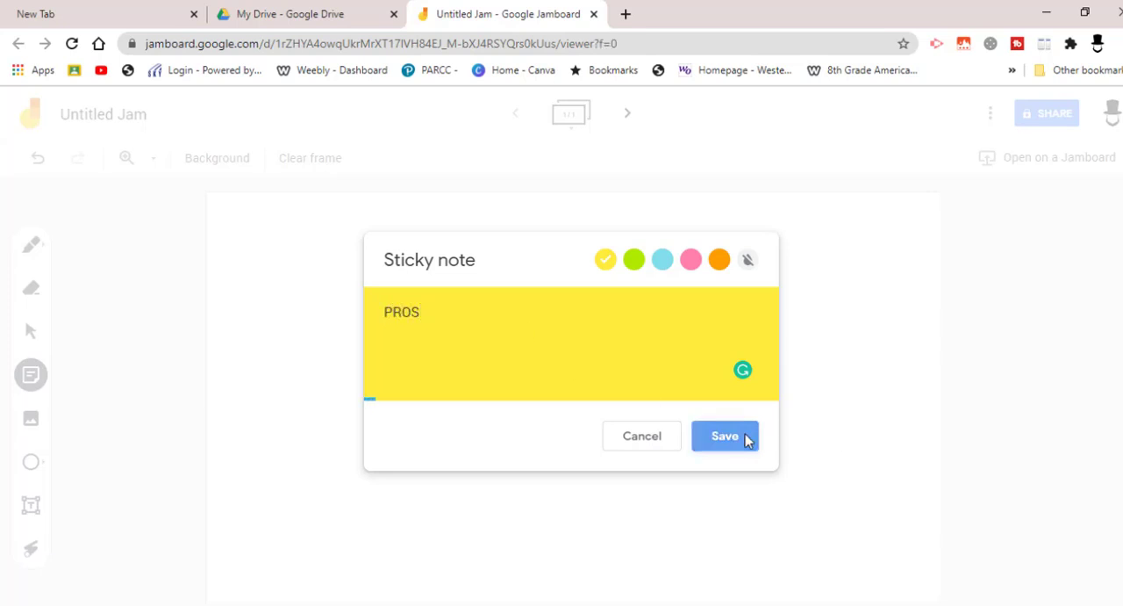
# Add a green sticky note with the text CONS to the frame.
pyautogui.click(634, 259)
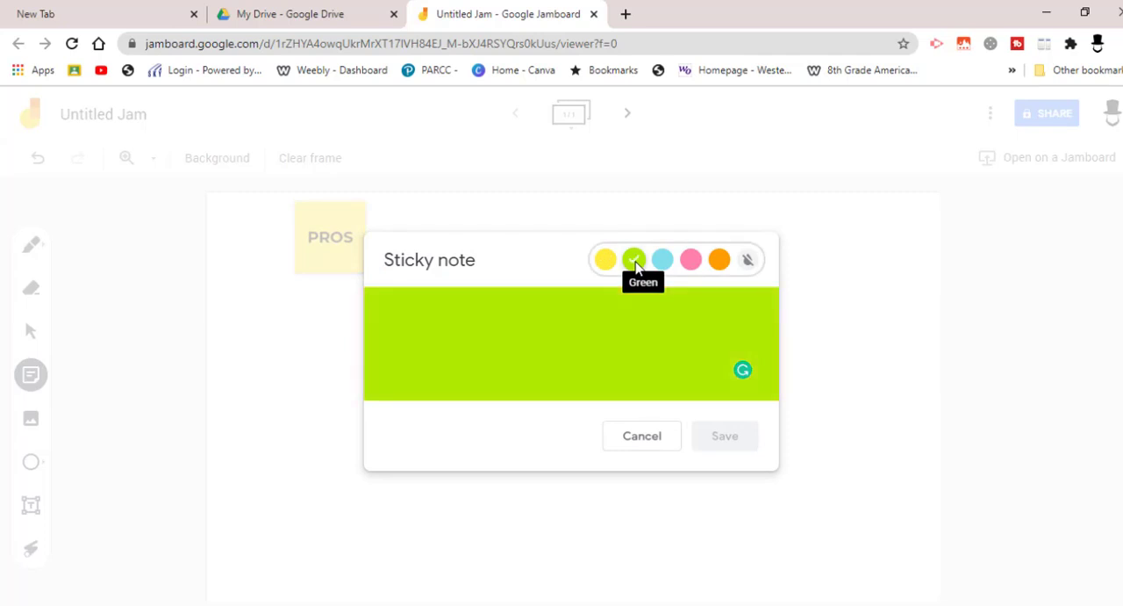
pyautogui.write('c')
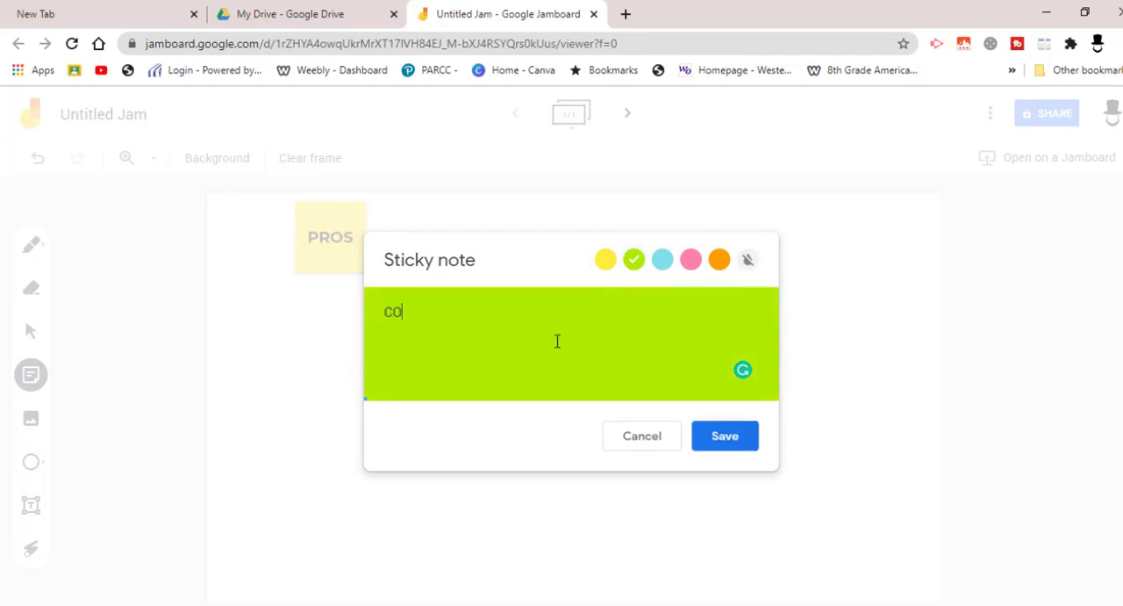
pyautogui.click(722, 434)
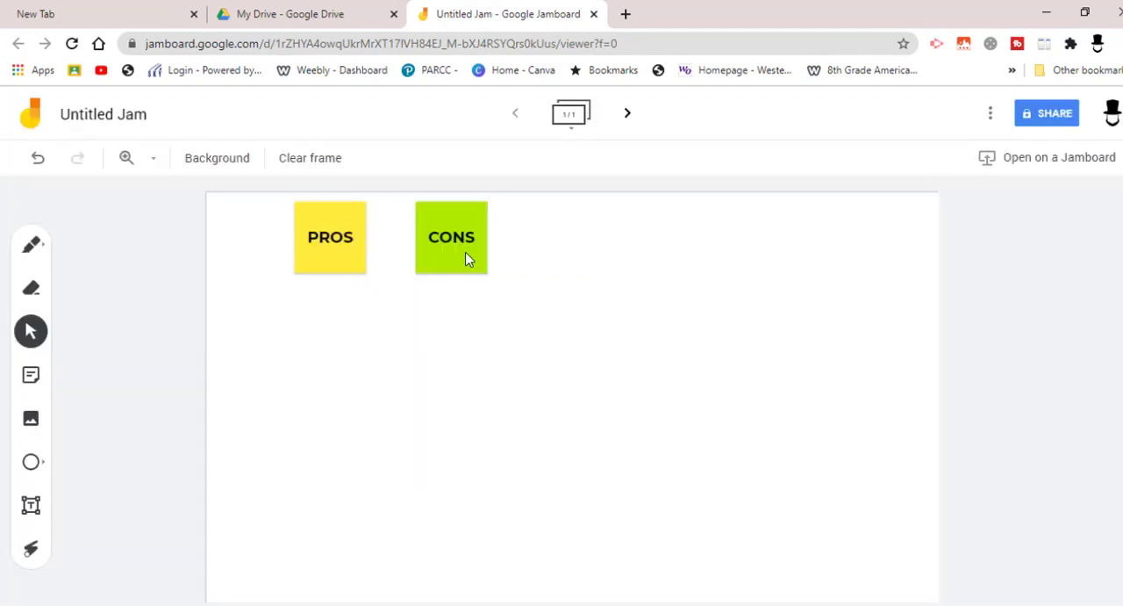
# Place the CONS note near the frame's upper right corner and shift the PROS note slightly to the right.
pyautogui.moveTo(454, 243); pyautogui.dragTo(775, 243)
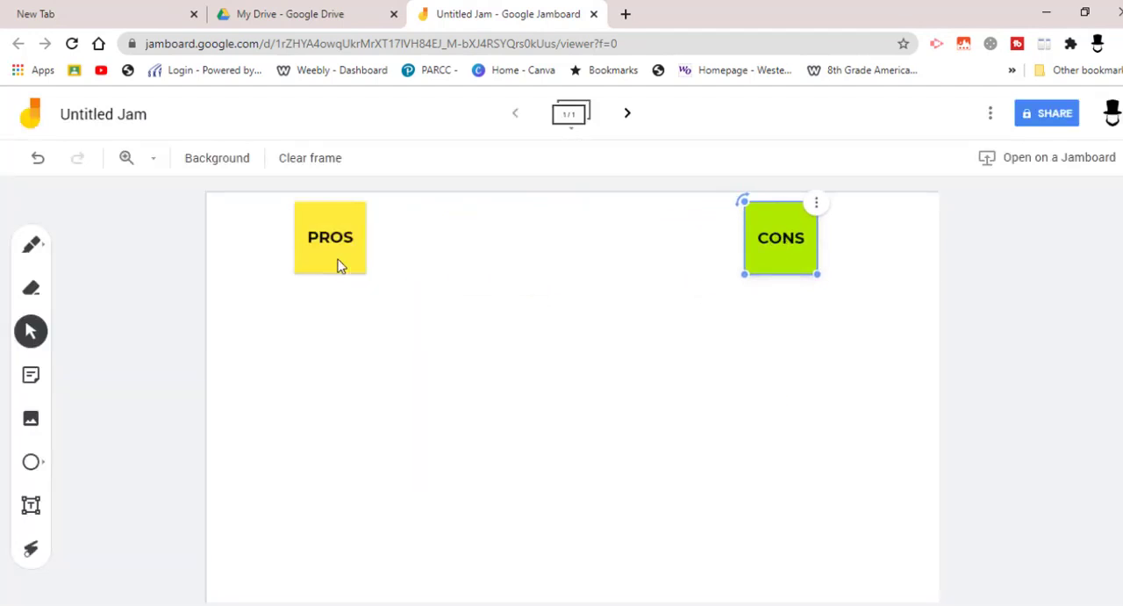
pyautogui.moveTo(339, 261); pyautogui.dragTo(364, 252)
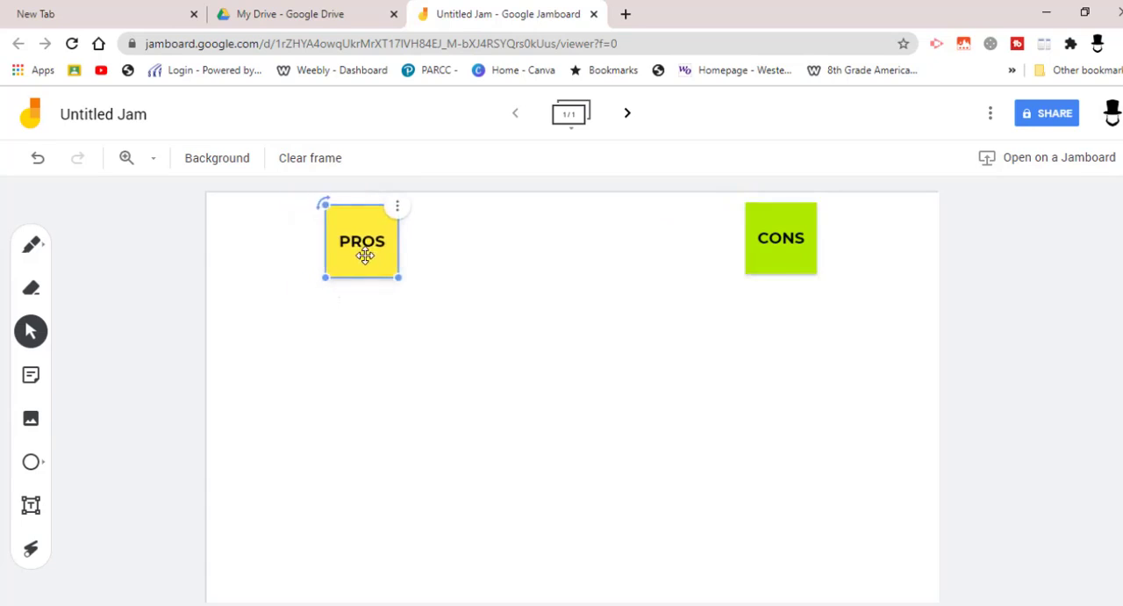
pyautogui.click(417, 367)
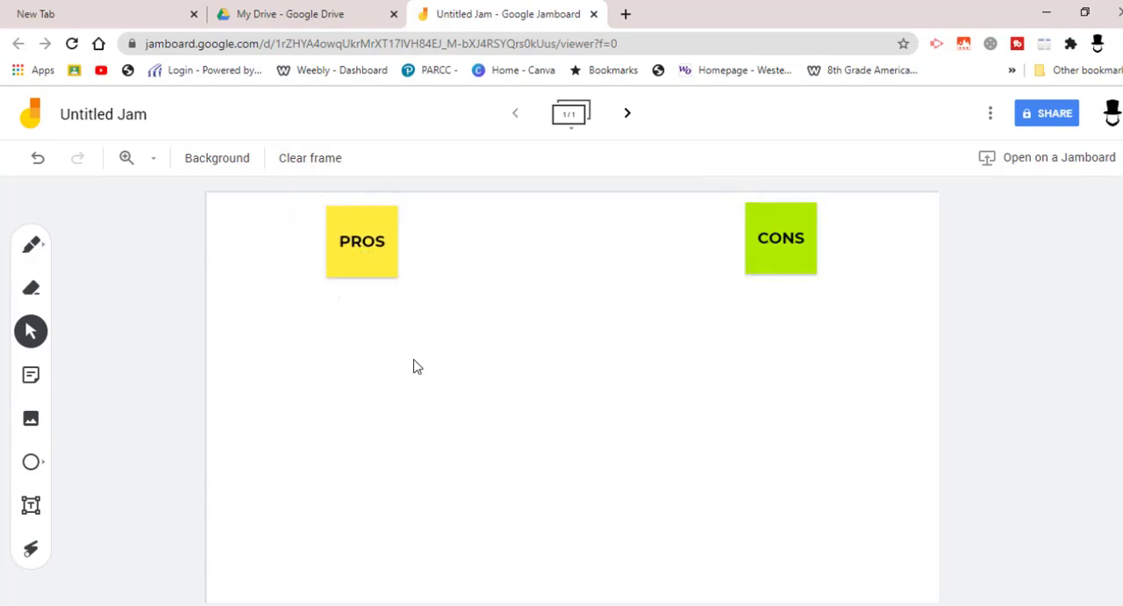
# Add three separate green sticky notes with the letters C, A and t.
pyautogui.click(29, 374)
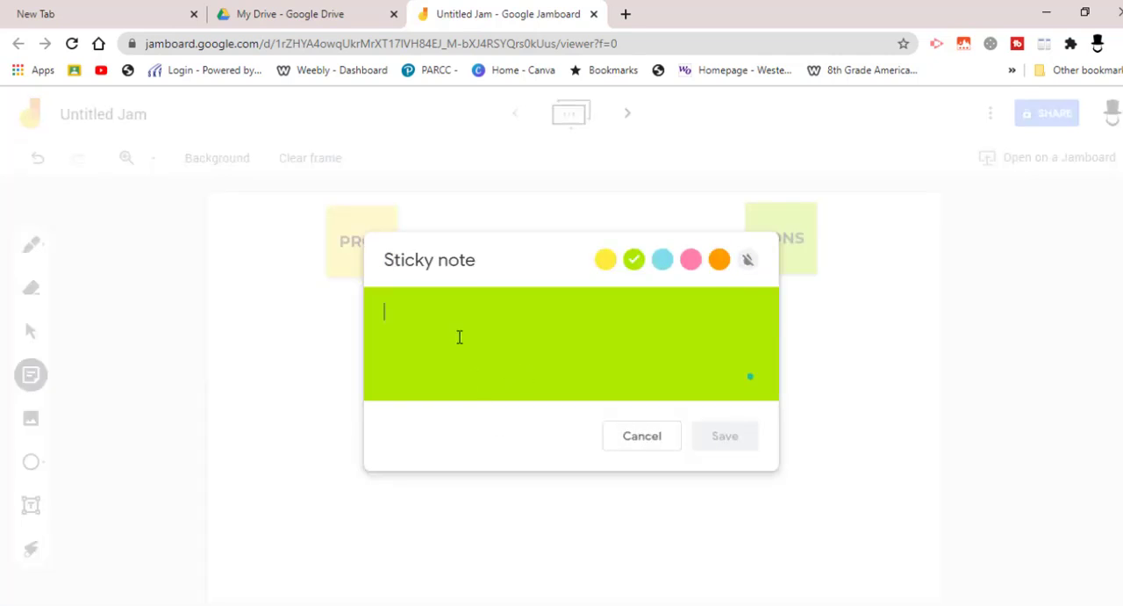
pyautogui.write('C')
pyautogui.click(734, 444)
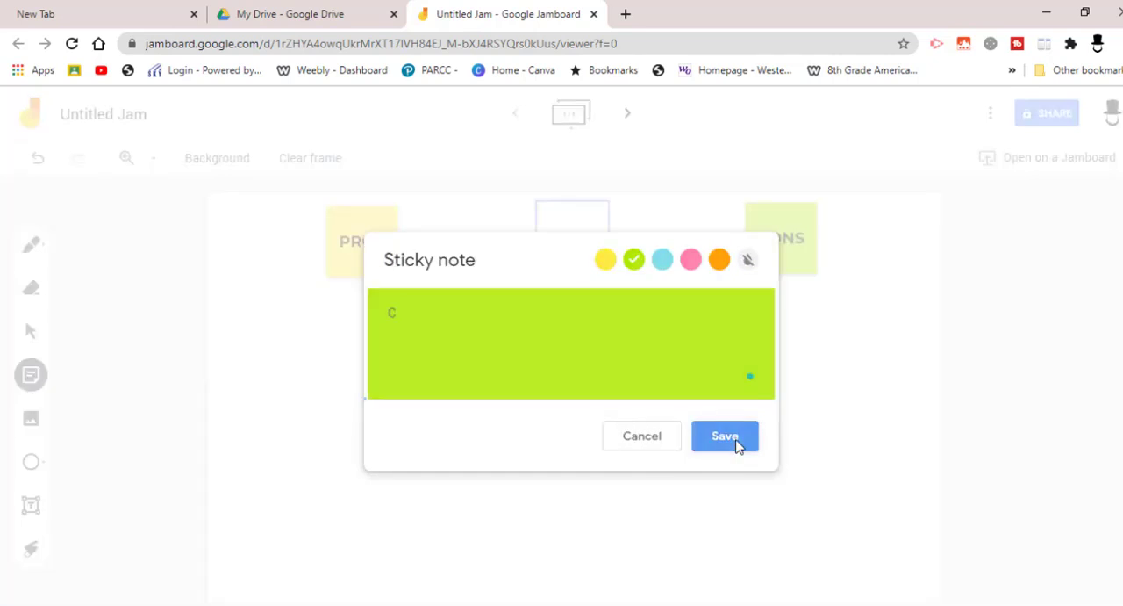
pyautogui.write('A')
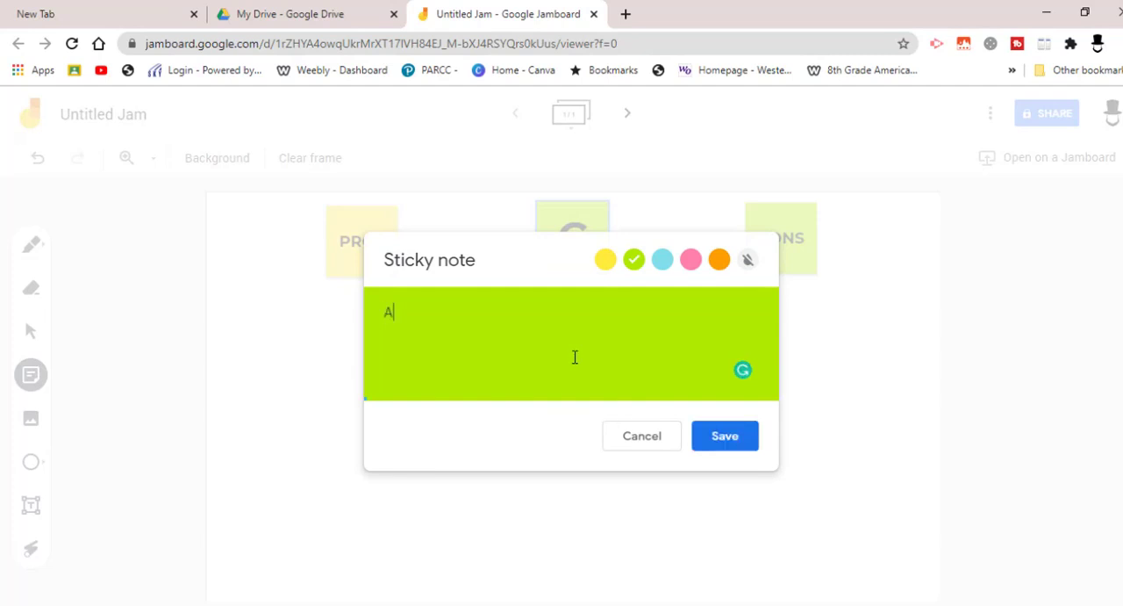
pyautogui.click(720, 439)
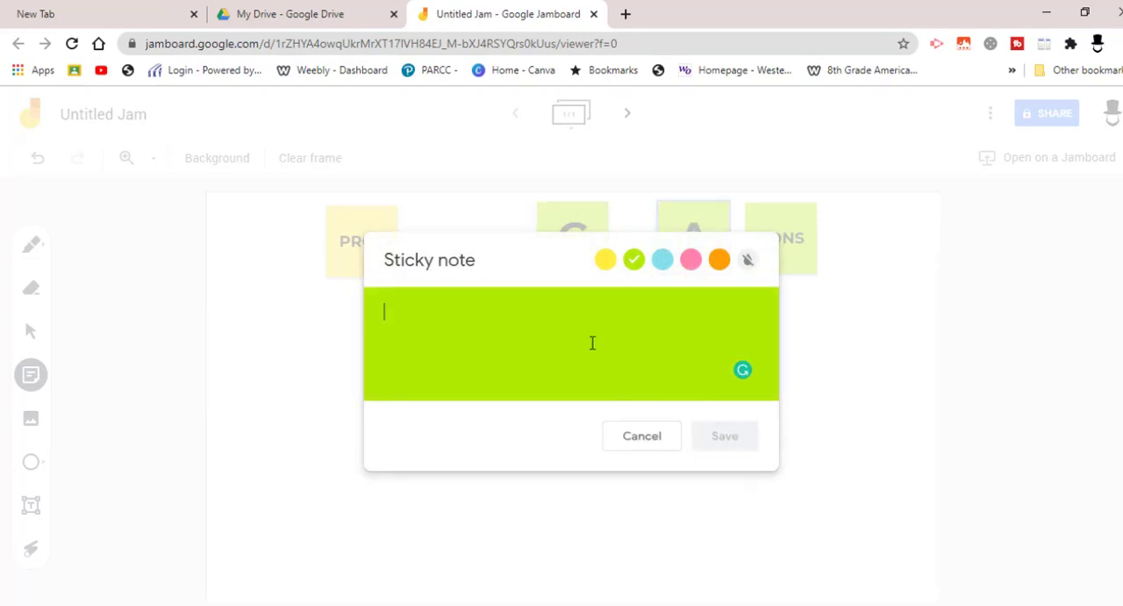
pyautogui.write('t')
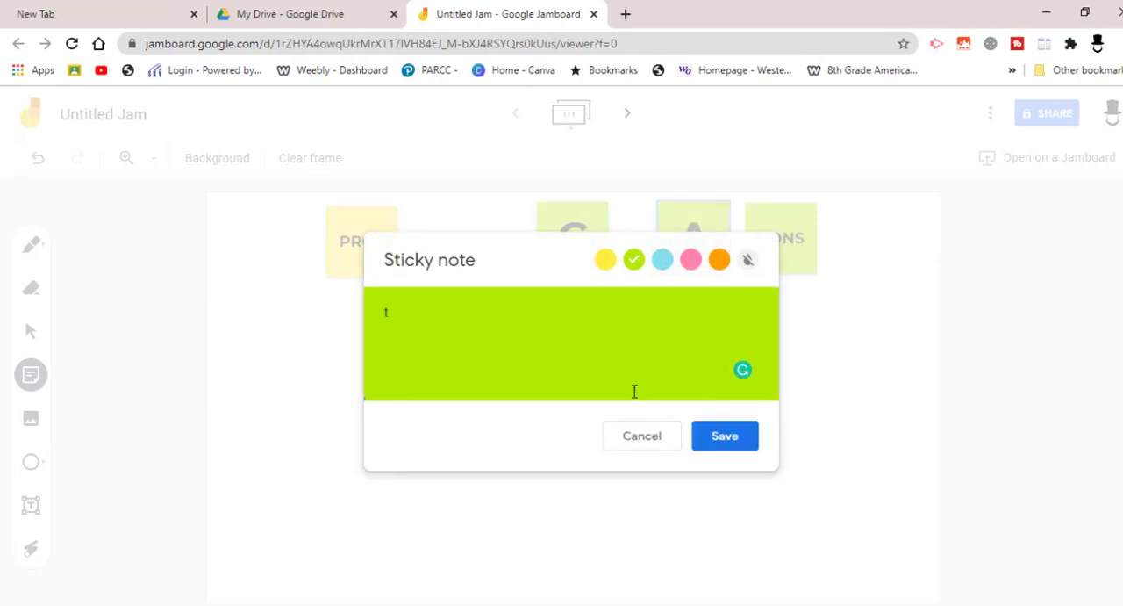
pyautogui.click(735, 444)
pyautogui.click(309, 386)
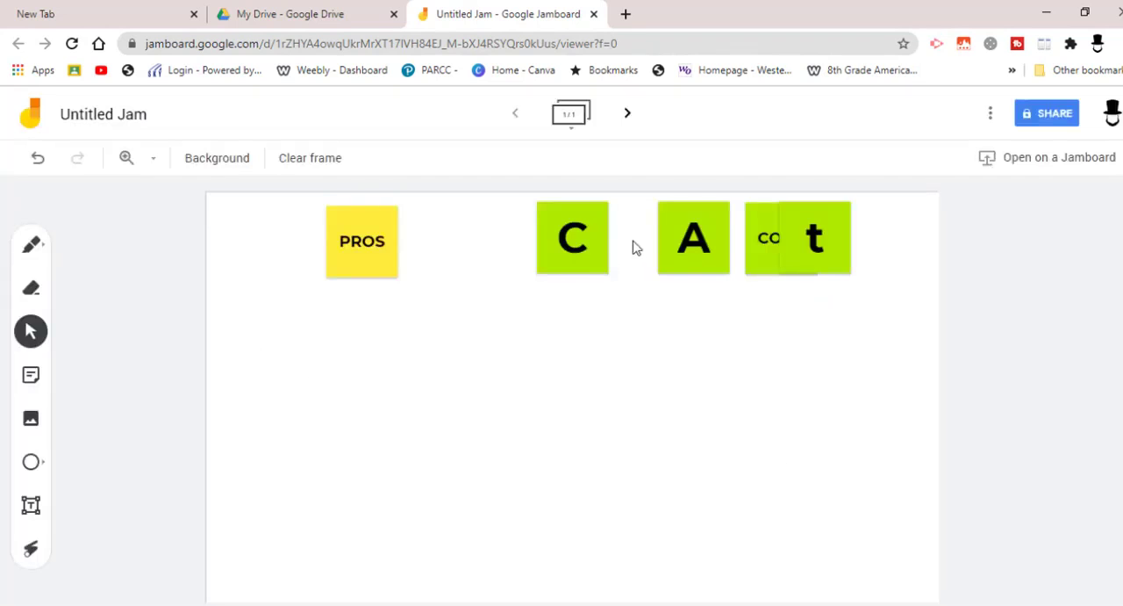
# Move the letter notes below the PROS and CONS headings, spaced in a row in the order C, A, t.
pyautogui.moveTo(579, 237); pyautogui.dragTo(430, 399)
pyautogui.moveTo(700, 263); pyautogui.dragTo(599, 432)
pyautogui.moveTo(817, 273); pyautogui.dragTo(751, 448)
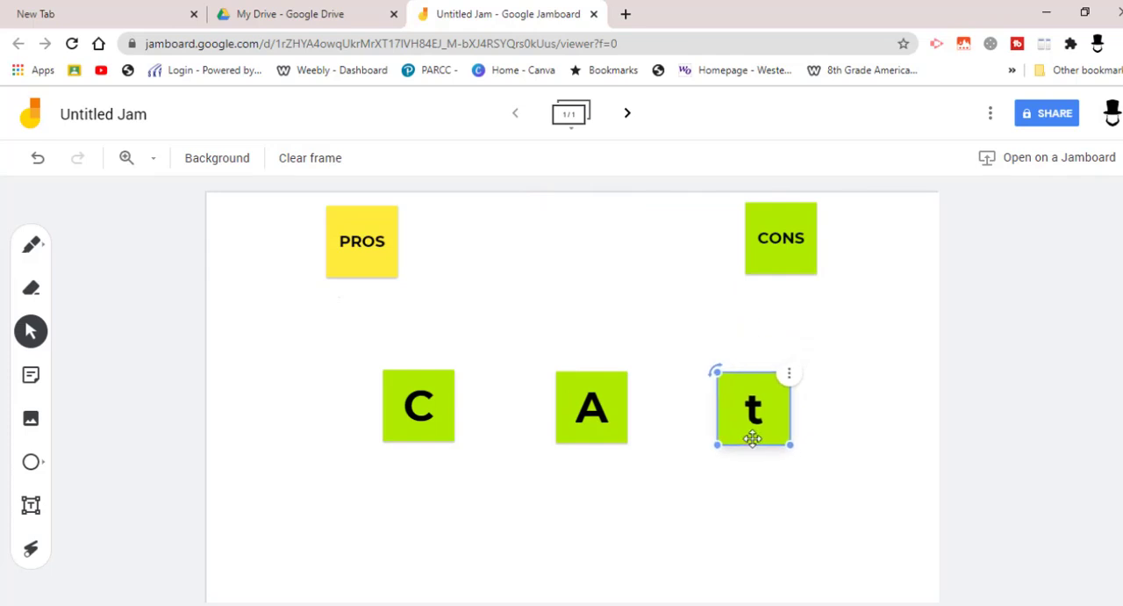
# Rearrange the three letter notes into a close row in the order A, C, t.
pyautogui.moveTo(588, 404); pyautogui.dragTo(488, 341)
pyautogui.moveTo(430, 404); pyautogui.dragTo(635, 335)
pyautogui.moveTo(501, 356); pyautogui.dragTo(439, 391)
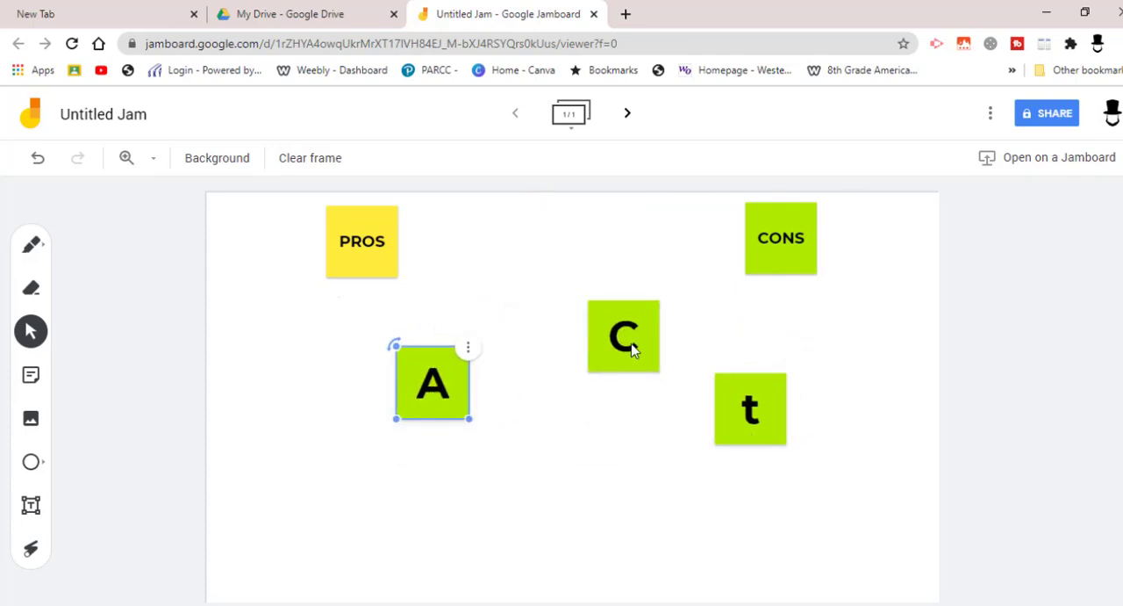
pyautogui.moveTo(632, 350); pyautogui.dragTo(609, 430)
pyautogui.moveTo(759, 420); pyautogui.dragTo(711, 420)
pyautogui.moveTo(439, 385); pyautogui.dragTo(503, 411)
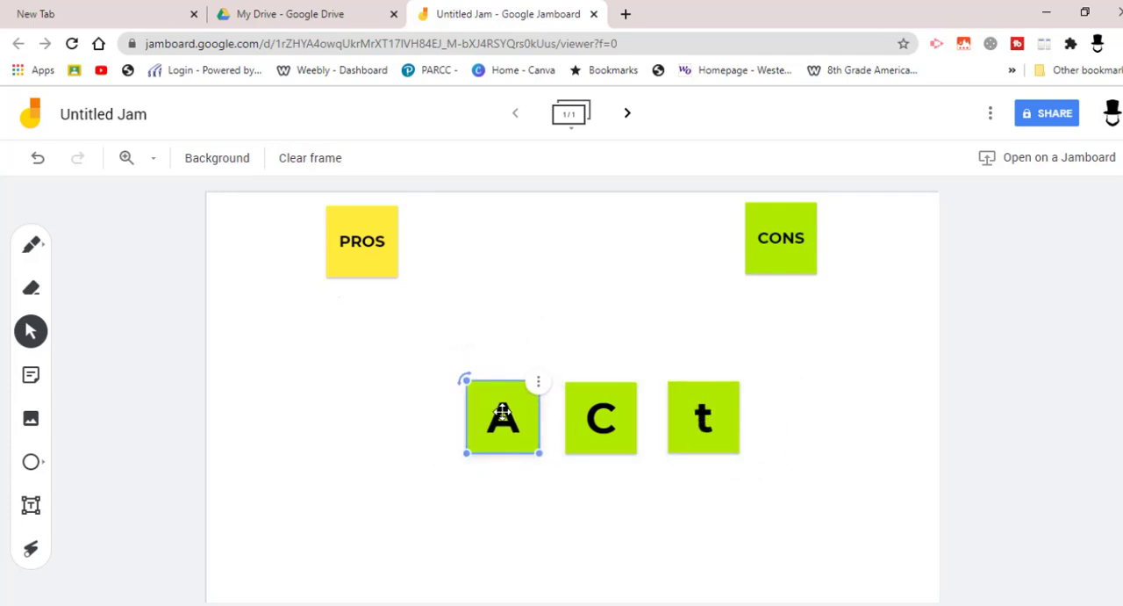
pyautogui.moveTo(707, 429); pyautogui.dragTo(694, 423)
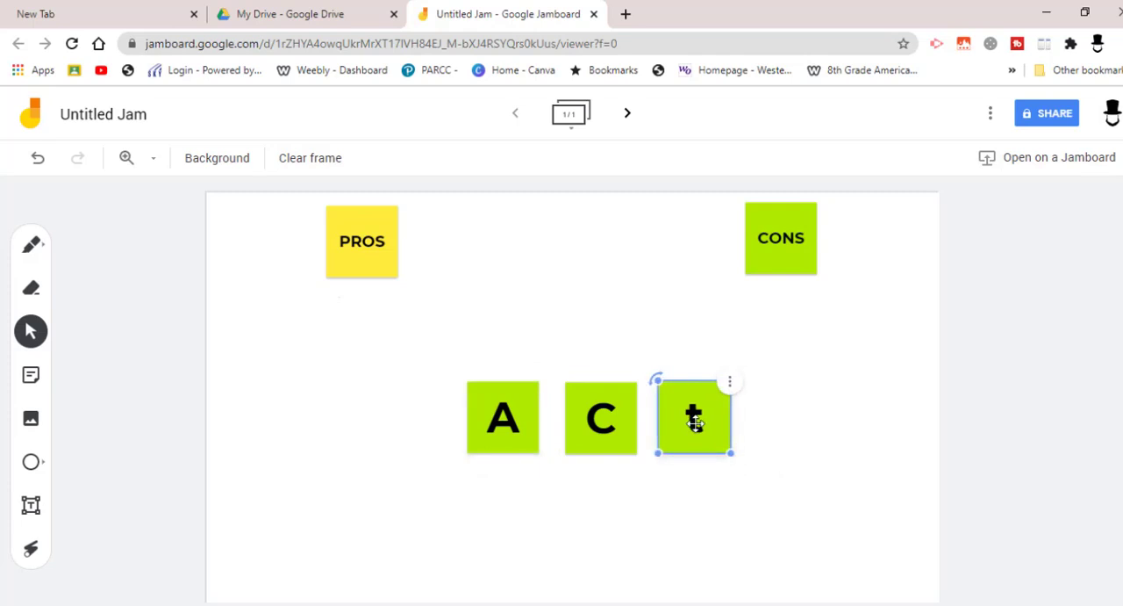
# Adjust the positions of the A and C notes so they sit evenly spaced in the row beside the t note.
pyautogui.moveTo(528, 428); pyautogui.dragTo(479, 394)
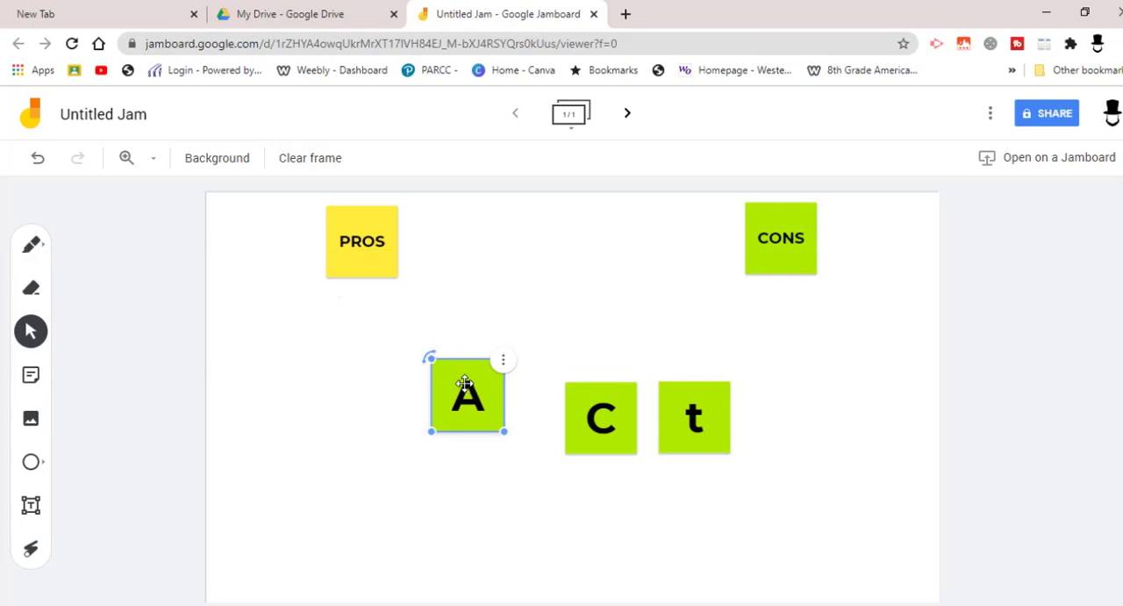
pyautogui.click(1111, 116)
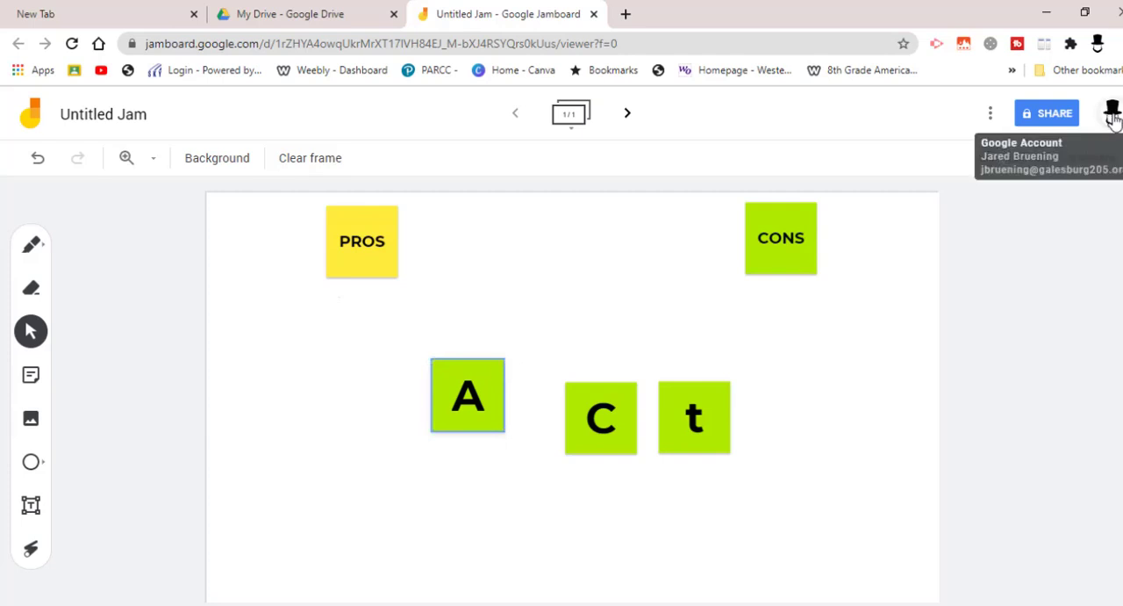
pyautogui.click(497, 379)
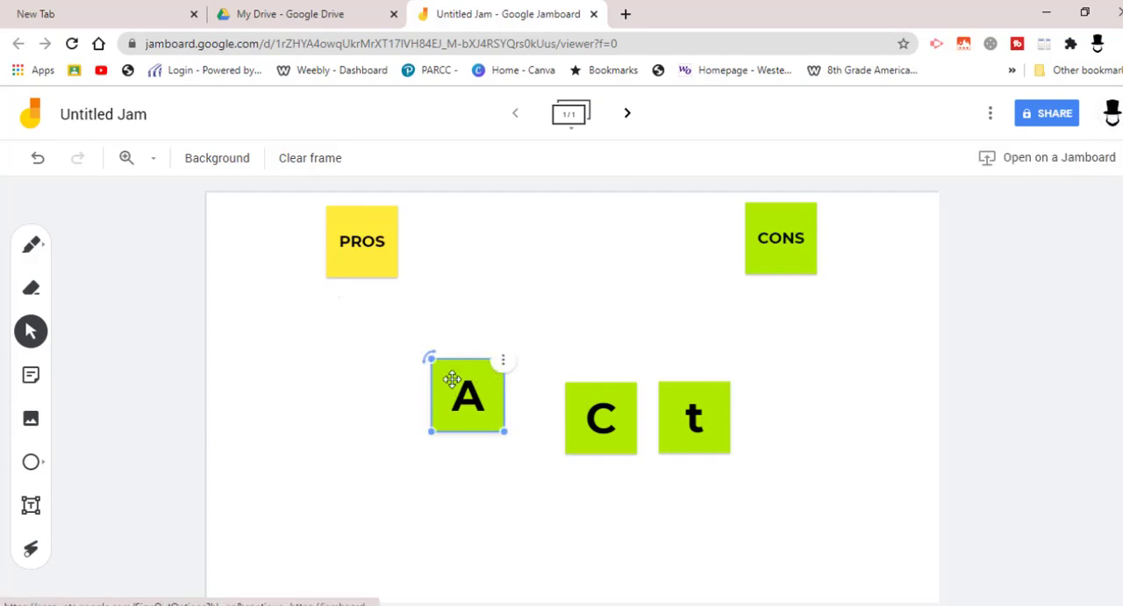
pyautogui.moveTo(493, 378); pyautogui.dragTo(480, 406)
pyautogui.moveTo(608, 452); pyautogui.dragTo(599, 456)
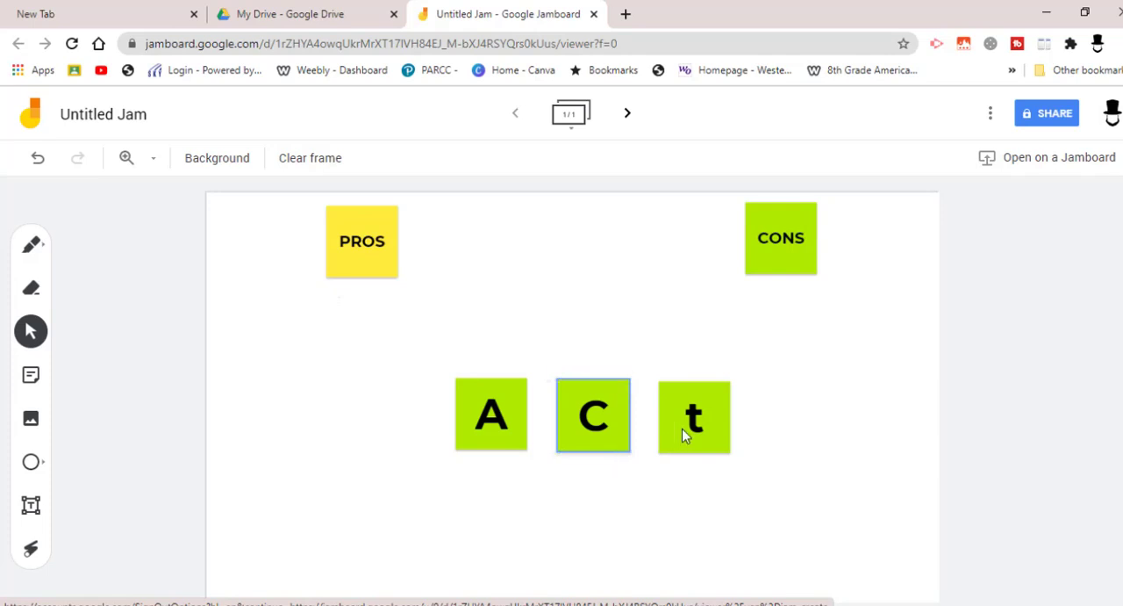
# Delete the sticky note with the letter t.
pyautogui.click(683, 425)
pyautogui.click(734, 386)
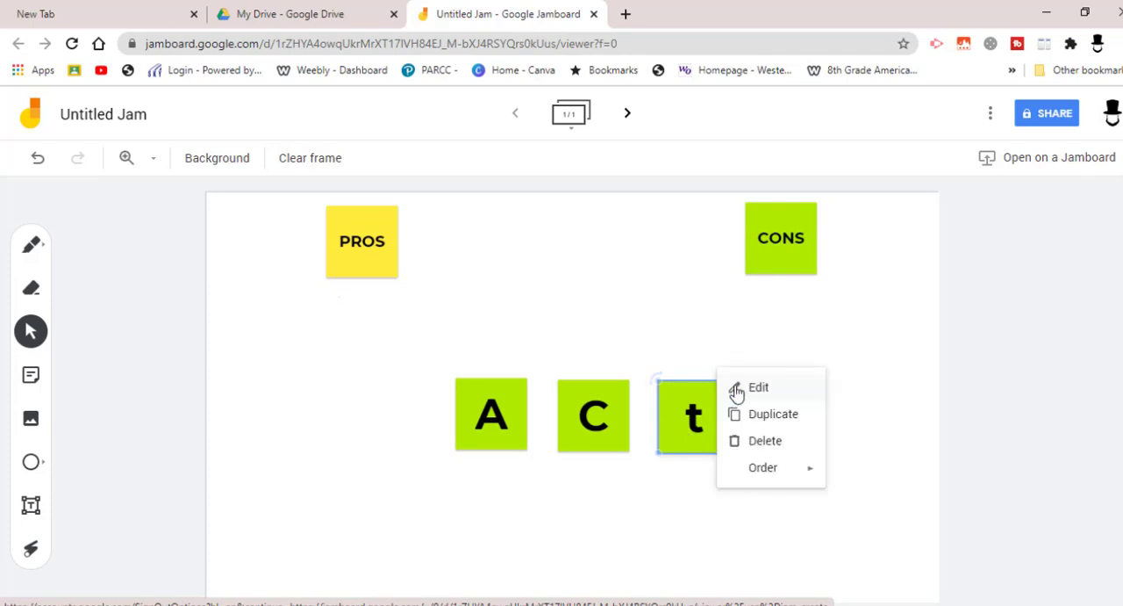
pyautogui.click(760, 440)
# Delete the sticky notes with the letters C and A.
pyautogui.click(604, 420)
pyautogui.click(648, 386)
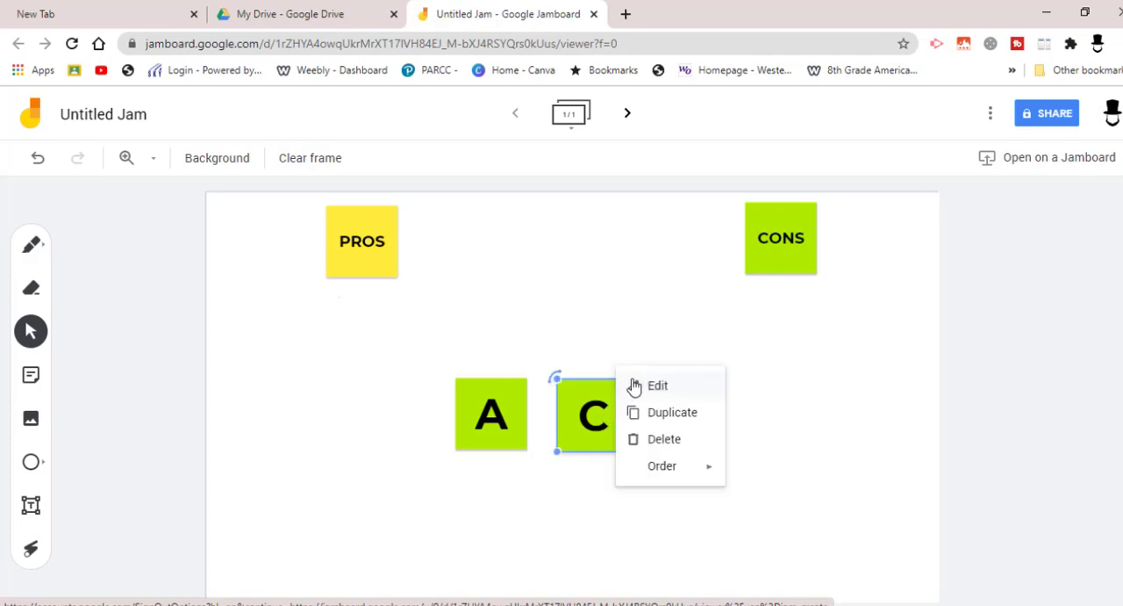
pyautogui.click(673, 451)
pyautogui.click(517, 427)
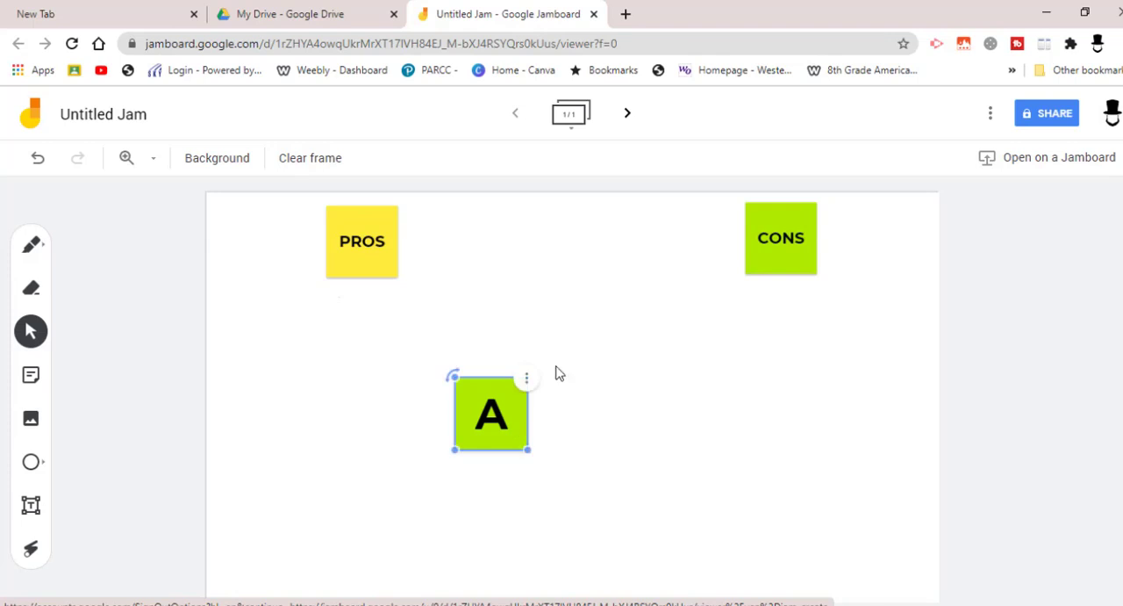
pyautogui.click(535, 384)
pyautogui.moveTo(583, 474)
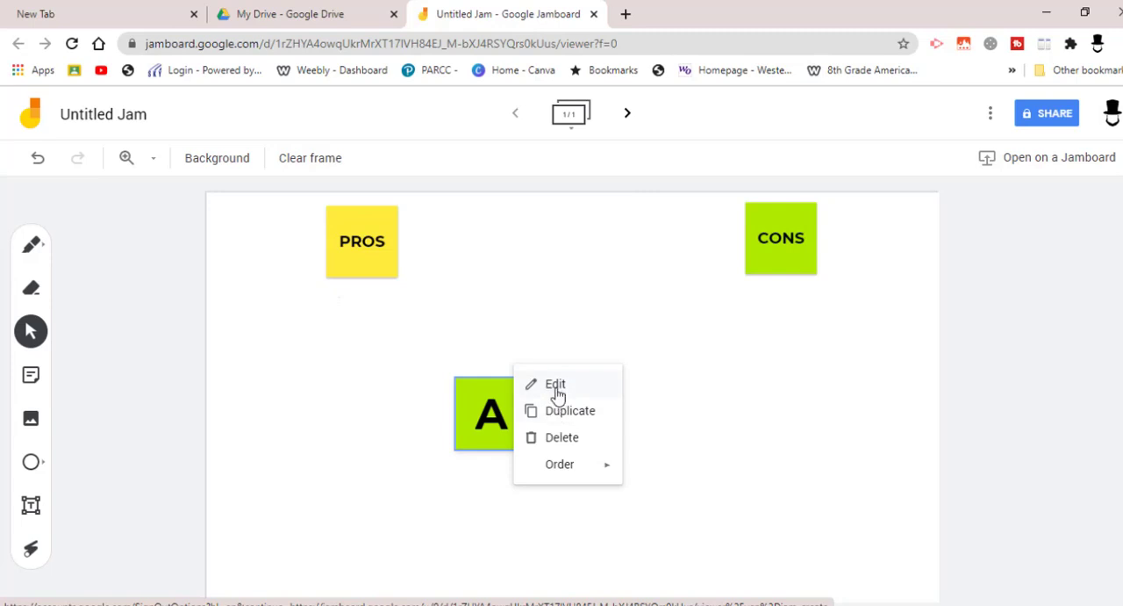
pyautogui.click(553, 438)
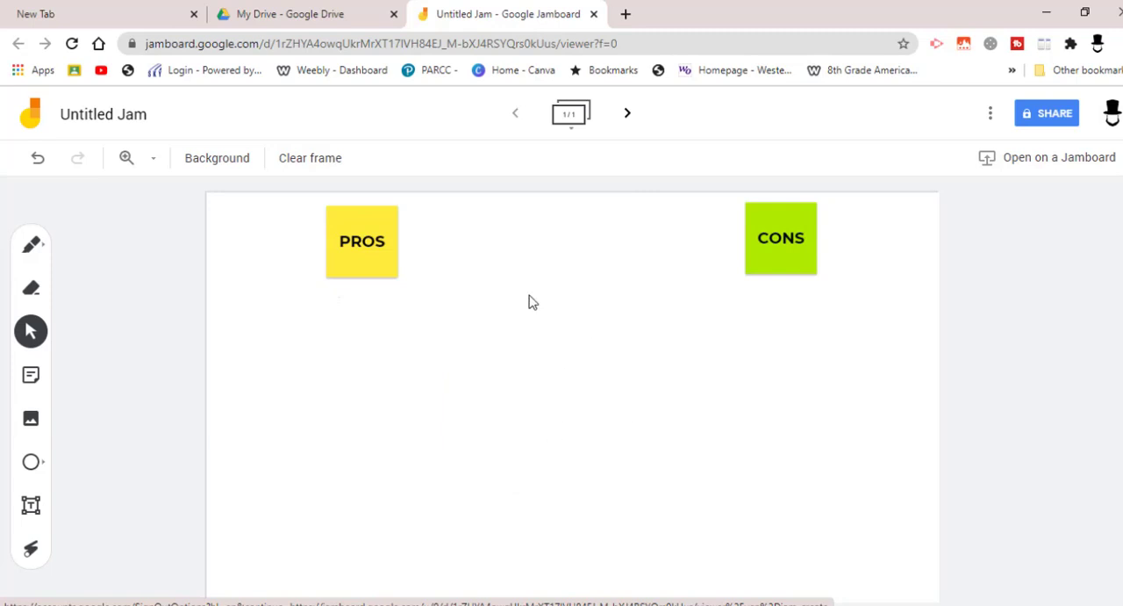
# Add a yellow sticky note reading "THIS IS A PRO ON THIS TOPIC".
pyautogui.click(32, 377)
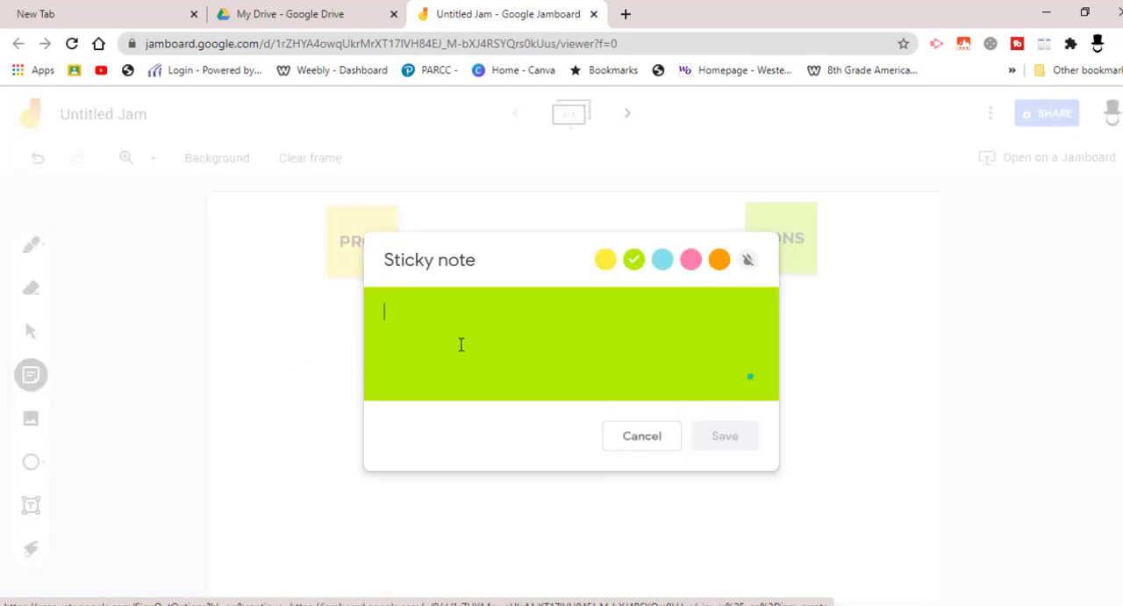
pyautogui.click(605, 264)
pyautogui.write('THIS IS A PRO')
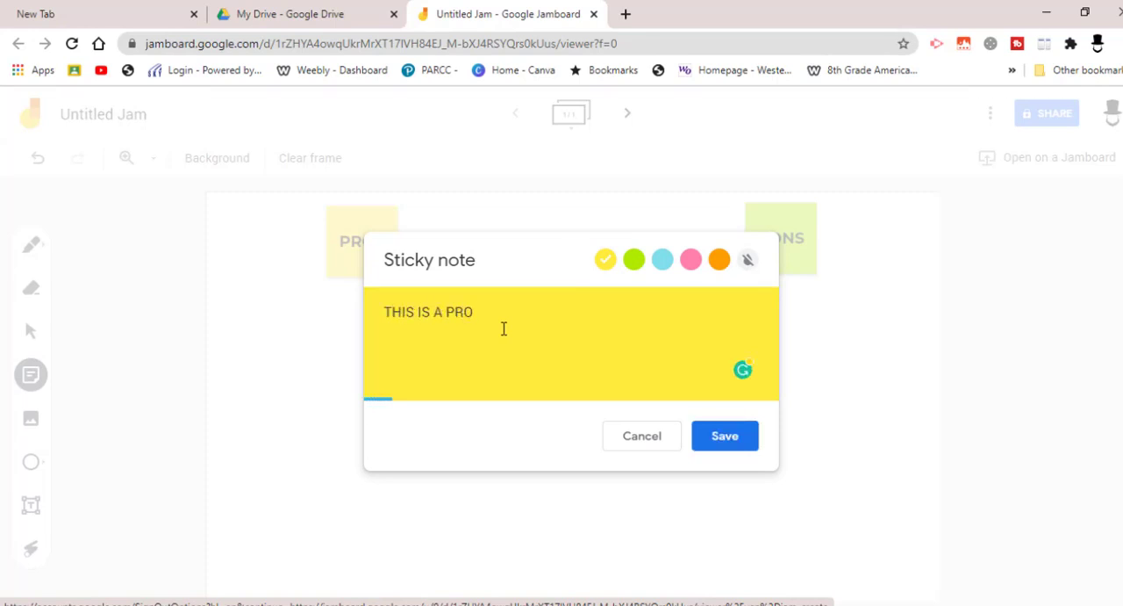
pyautogui.write('THIS TOPIC')
pyautogui.click(740, 434)
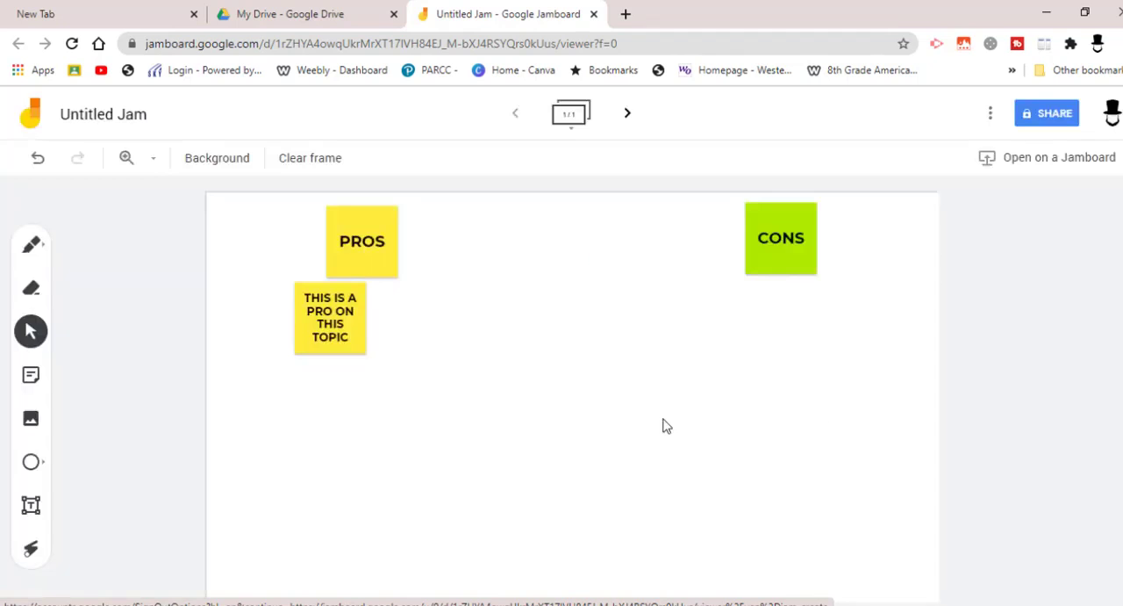
# Place the "THIS IS A PRO ON THIS TOPIC" note directly below the PROS heading and enlarge it slightly.
pyautogui.moveTo(327, 332); pyautogui.dragTo(404, 369)
pyautogui.moveTo(361, 336); pyautogui.dragTo(363, 356)
pyautogui.click(532, 381)
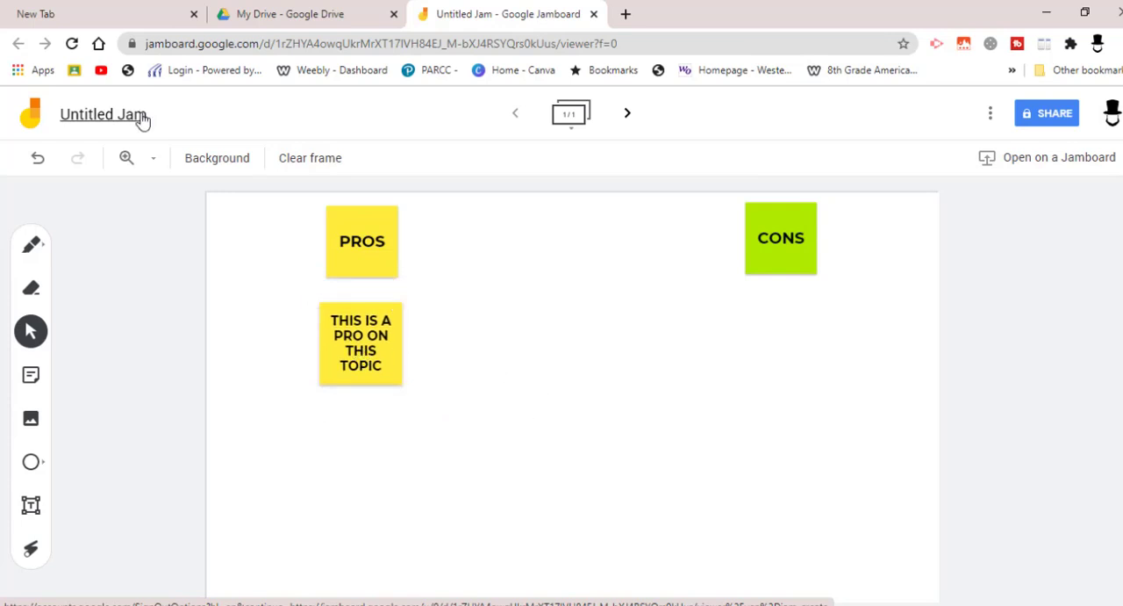
# Rename the untitled jam as "Pros and Cons List".
pyautogui.click(140, 117)
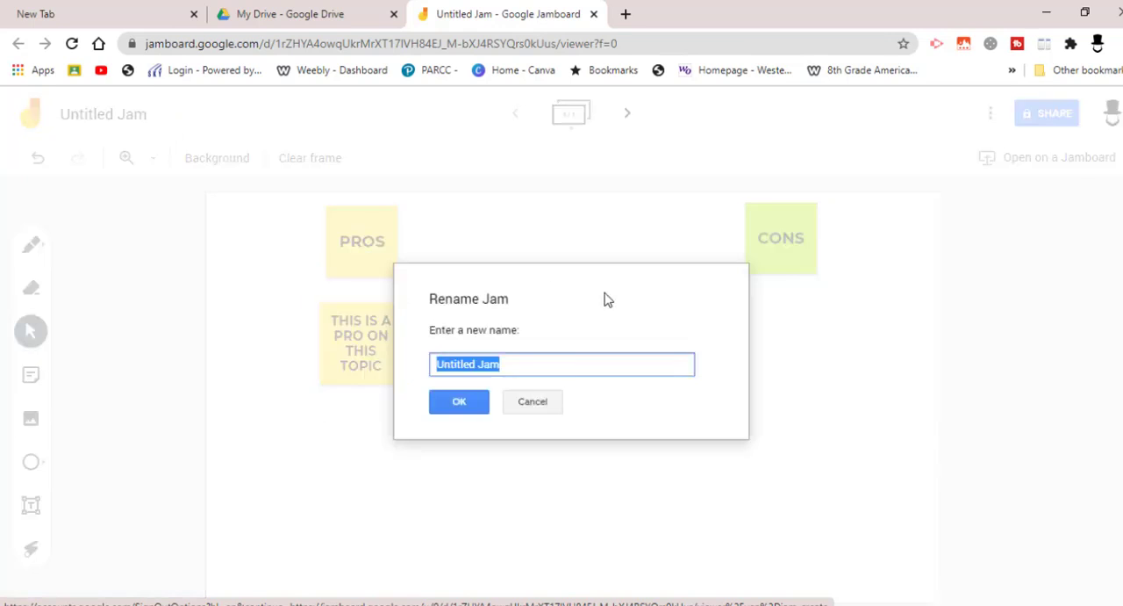
pyautogui.write('Pros and Cons List')
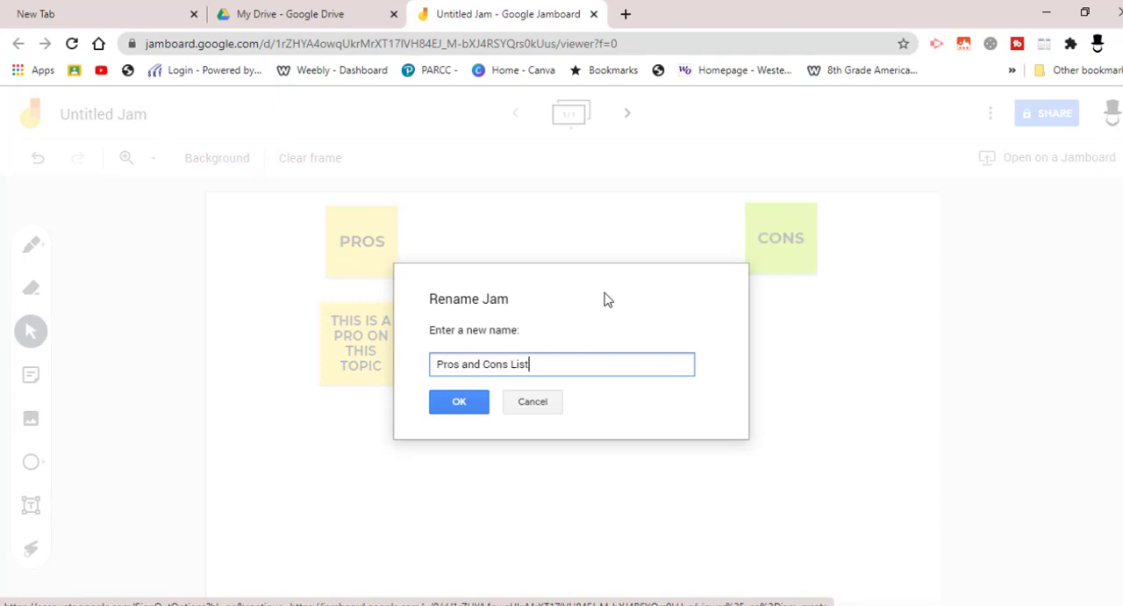
pyautogui.click(458, 401)
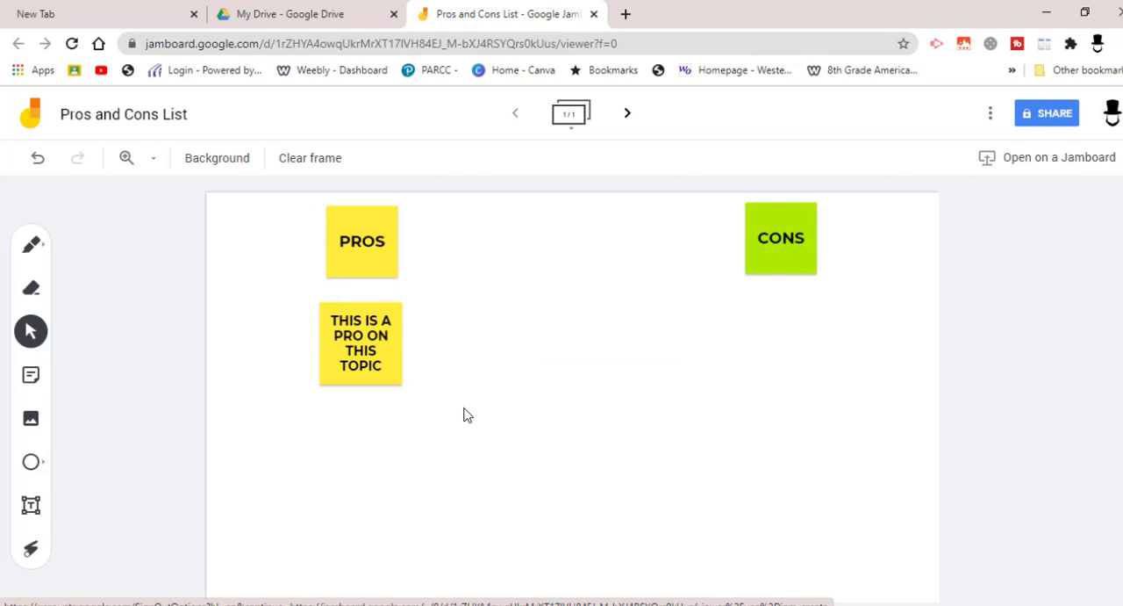
# Switch to Google Classroom in a new browser tab and open the class EXPERIMENTAL CLASS.
pyautogui.click(626, 16)
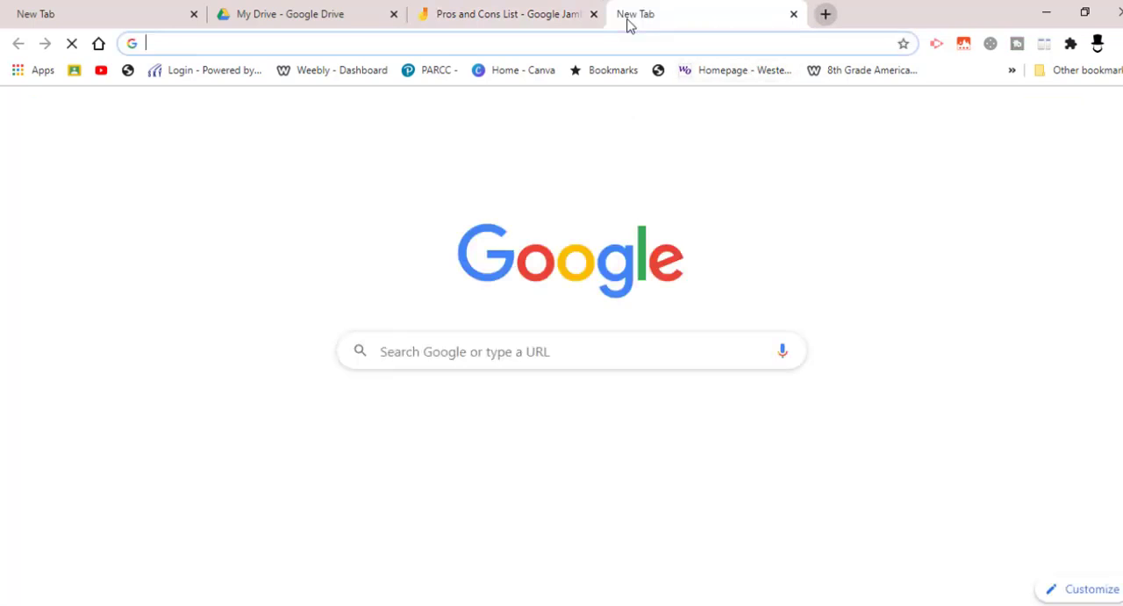
pyautogui.click(1074, 114)
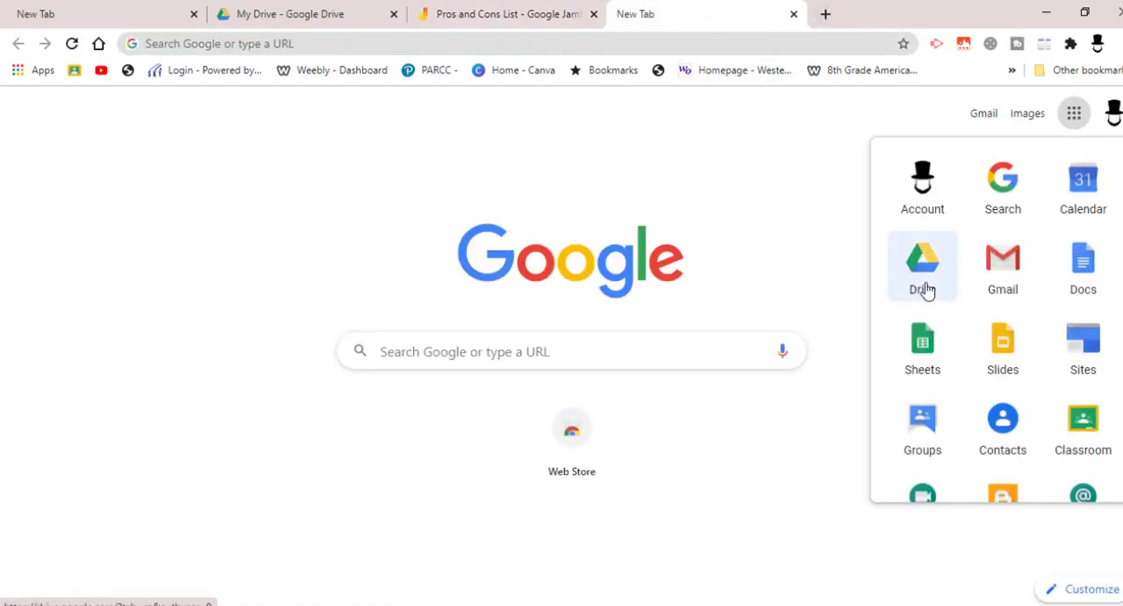
pyautogui.click(1083, 422)
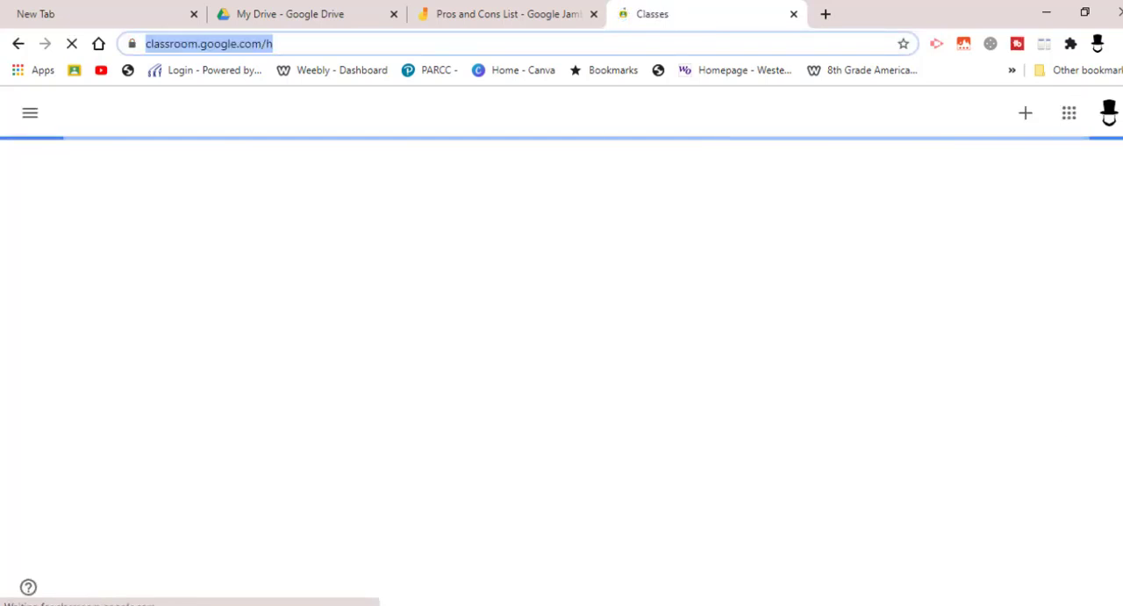
pyautogui.scroll(-5, 203, 430)
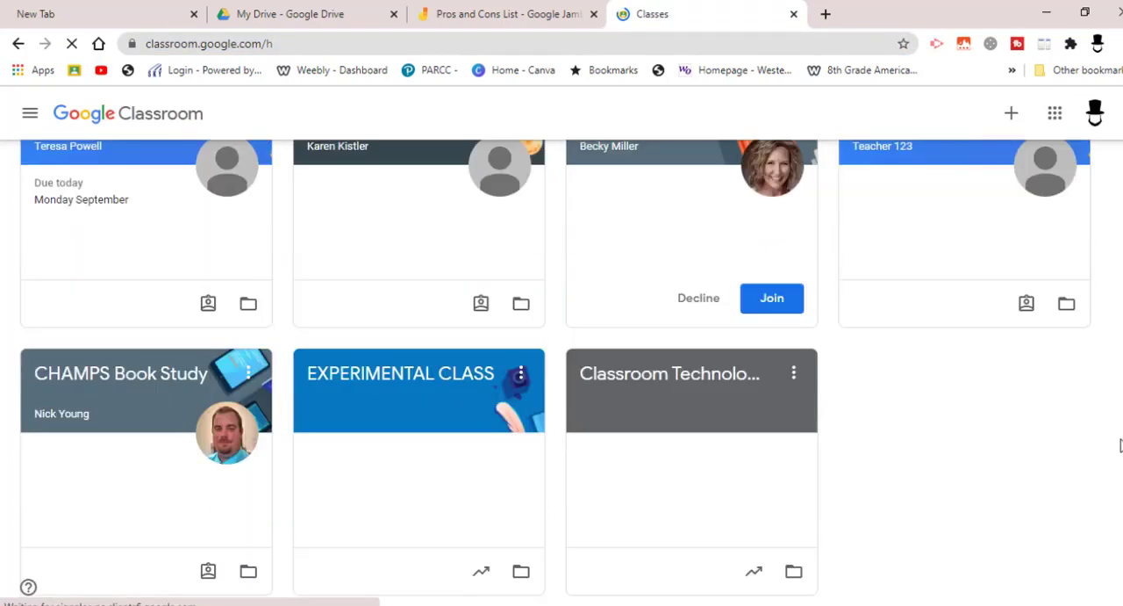
pyautogui.click(428, 391)
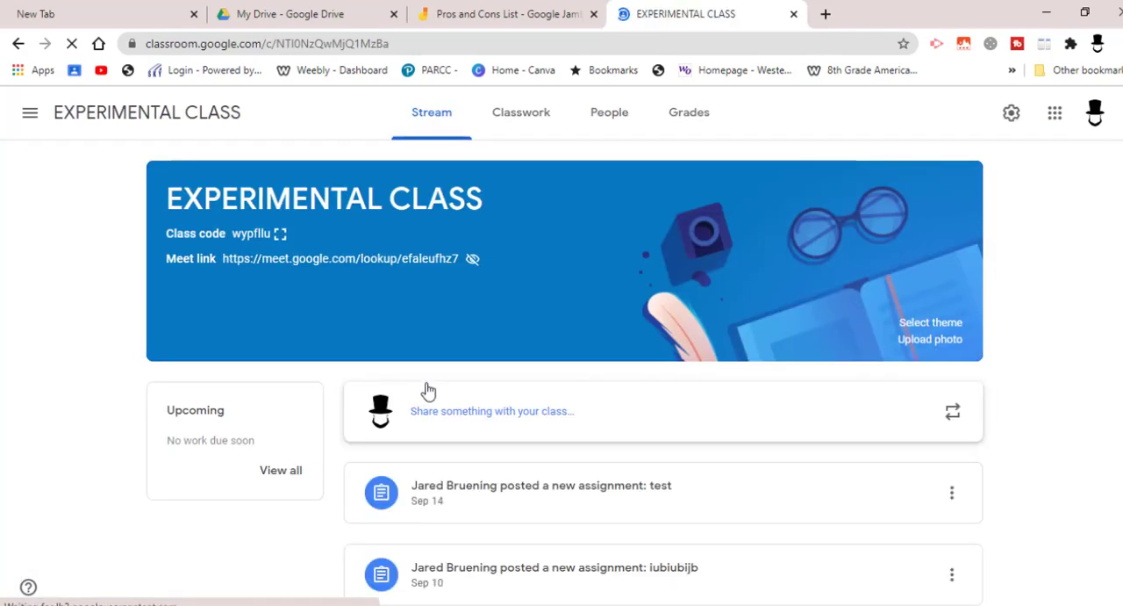
# Create a new classwork assignment titled "Pros and Cons Group 1".
pyautogui.click(524, 117)
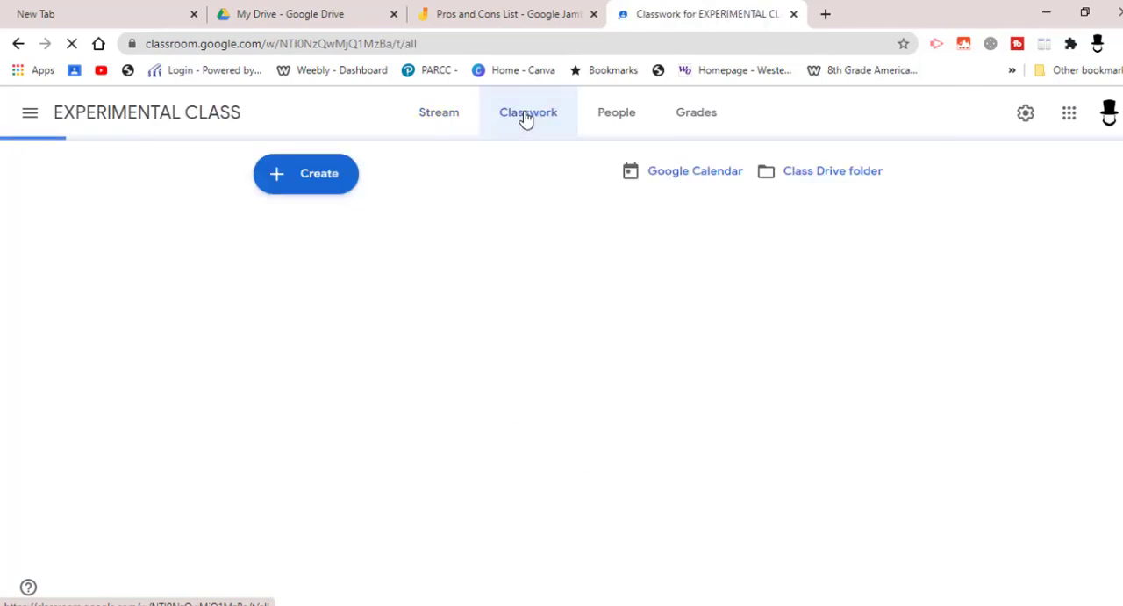
pyautogui.click(290, 174)
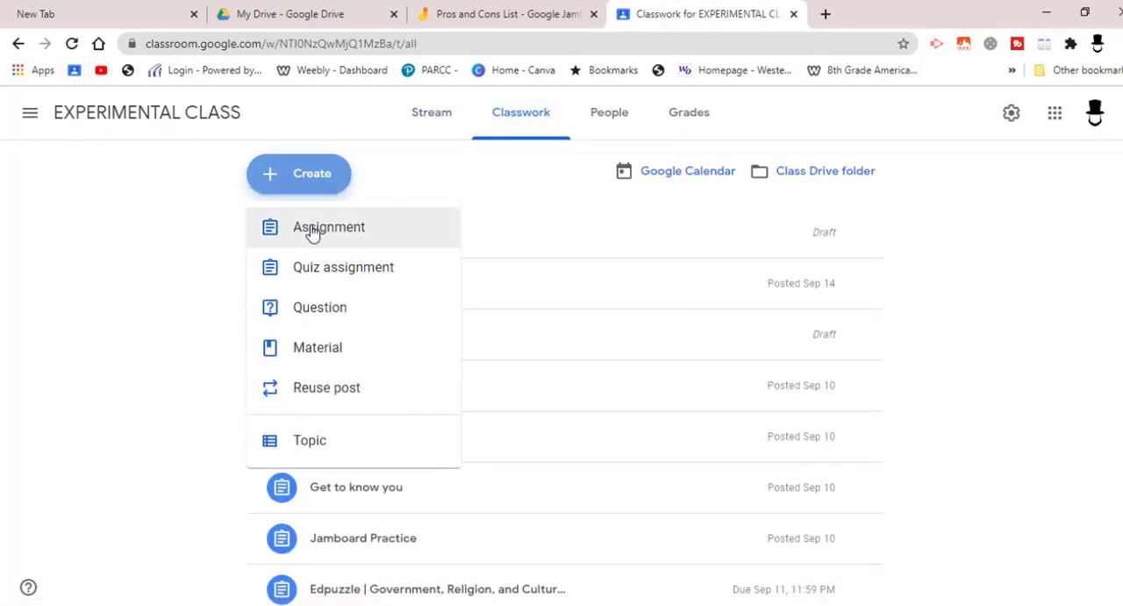
pyautogui.click(312, 230)
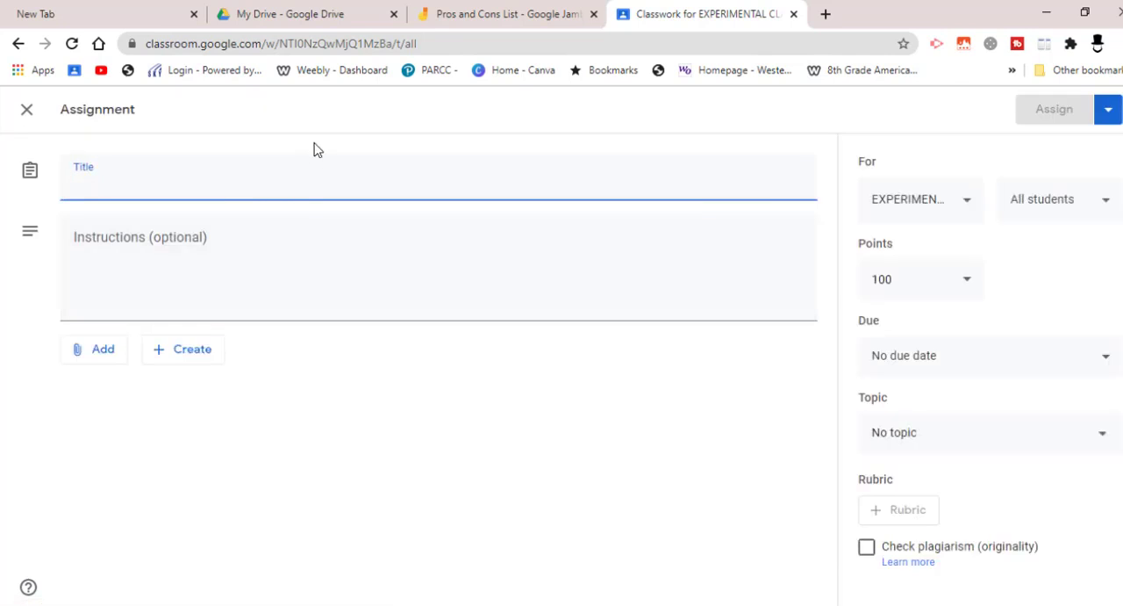
pyautogui.write('Pros and Cons Group 1')
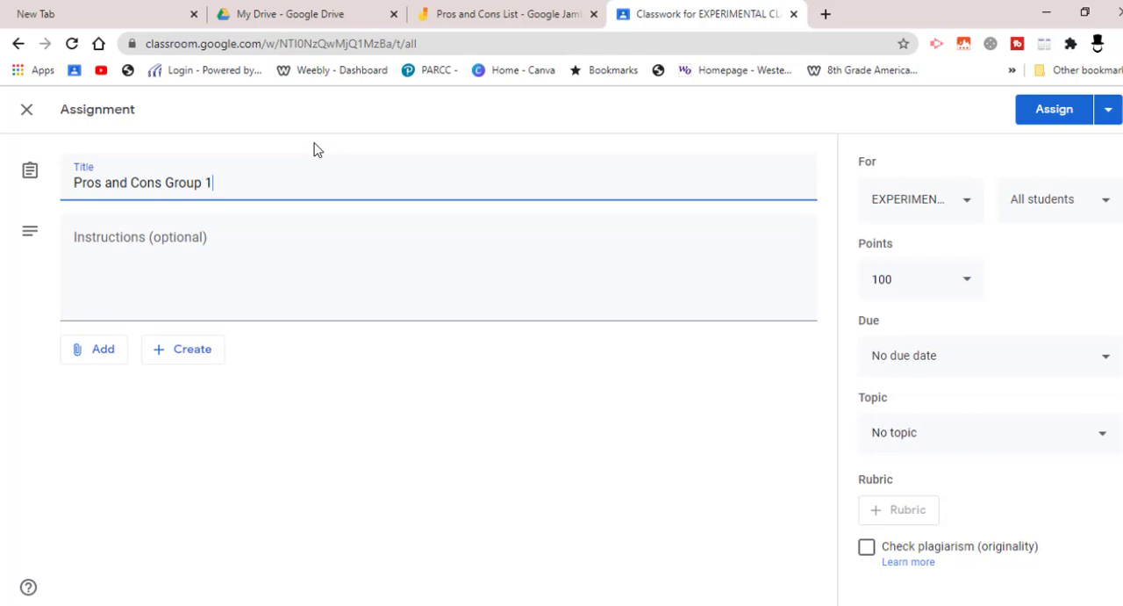
# Attach the Pros and Cons List jam from Google Drive to the assignment and set its access to "Students can edit file".
pyautogui.click(99, 351)
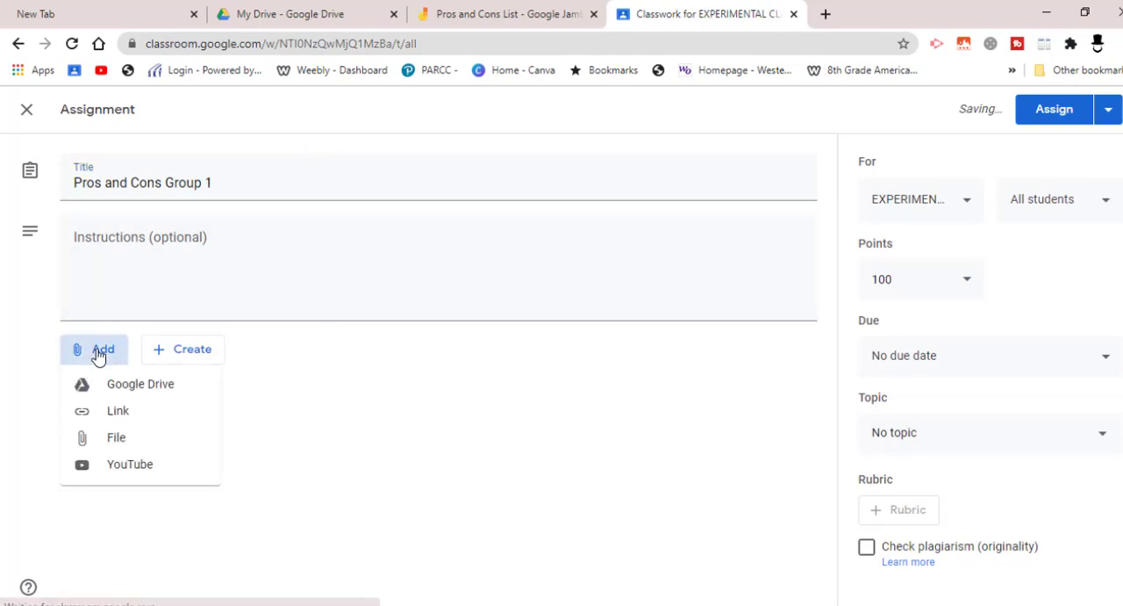
pyautogui.click(121, 391)
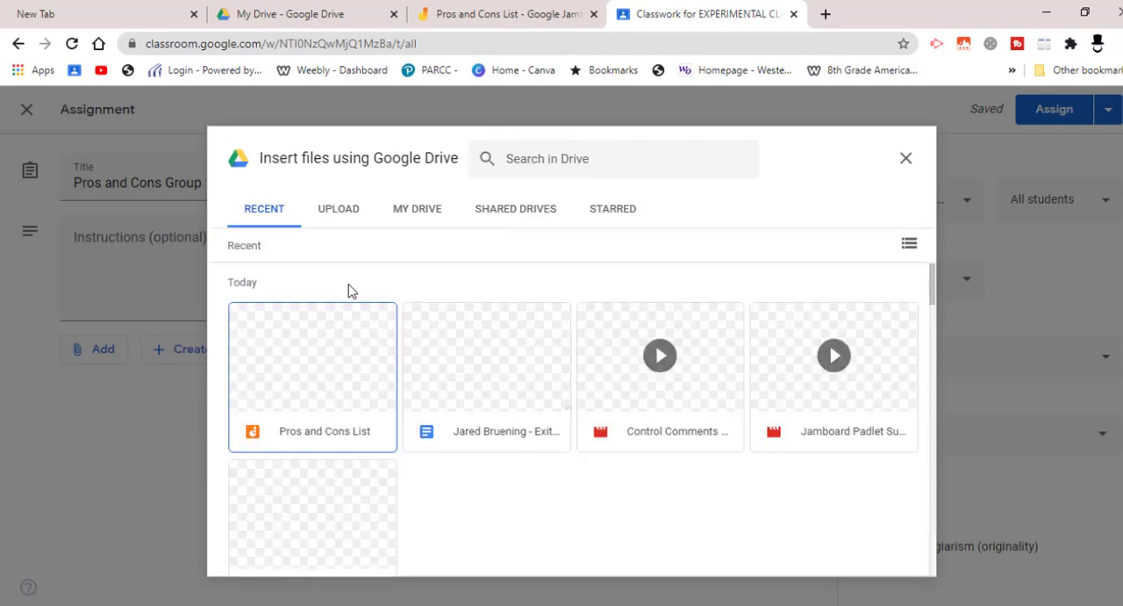
pyautogui.doubleClick(339, 394)
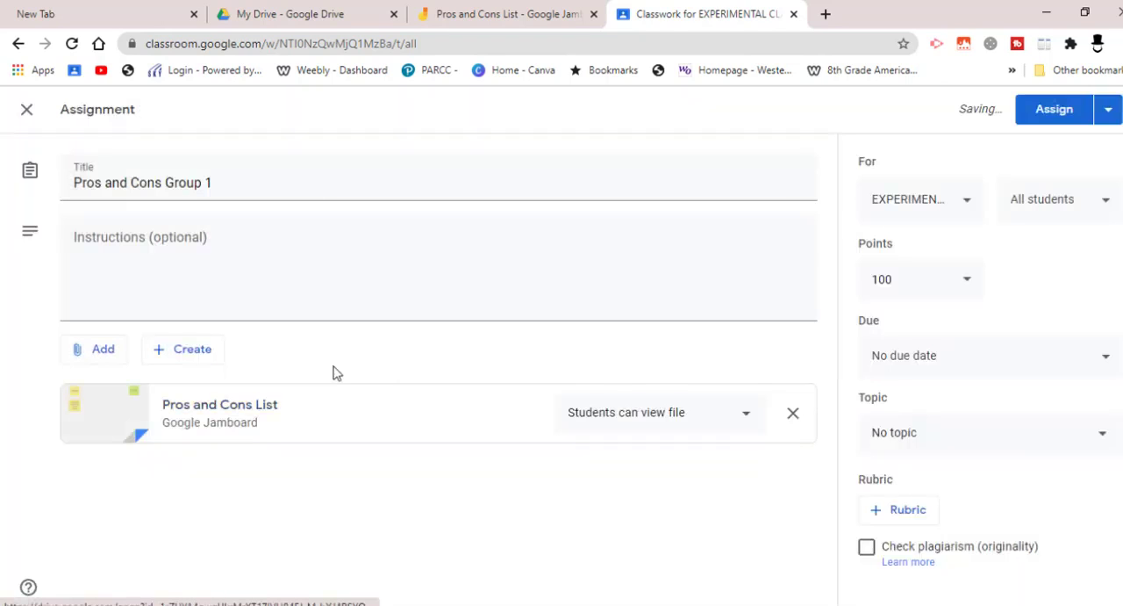
pyautogui.click(753, 419)
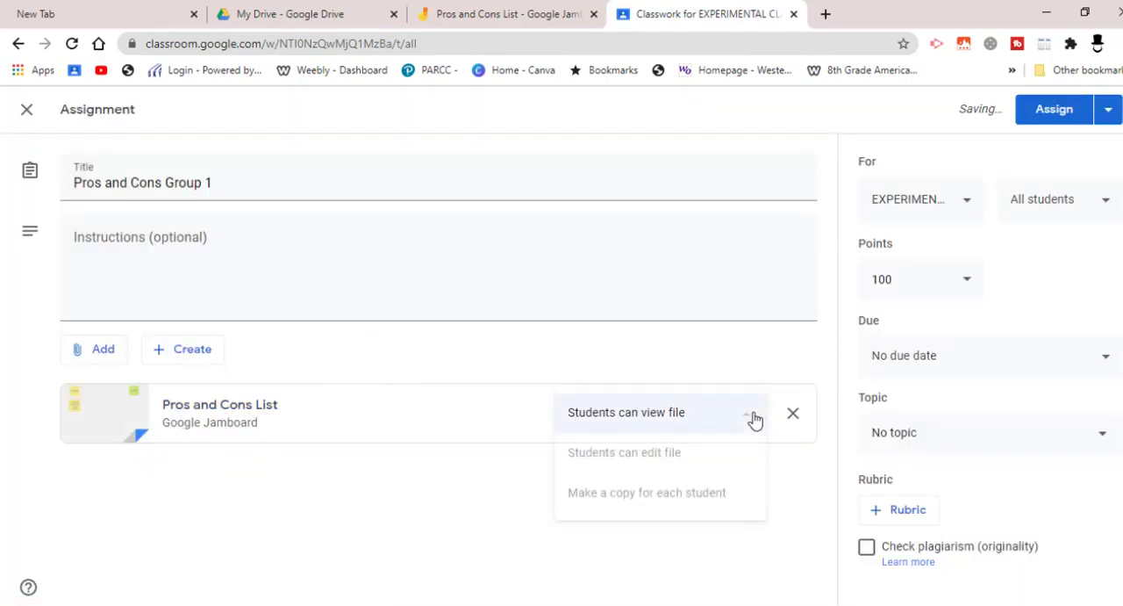
pyautogui.click(654, 458)
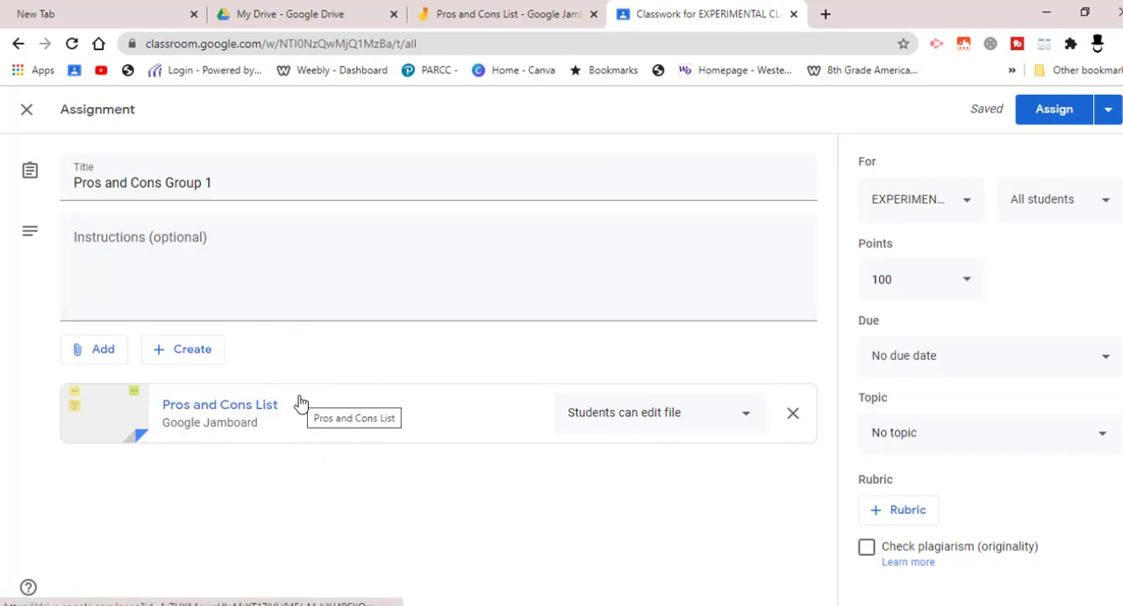
# Return to the Pros and Cons List jam in Jamboard and copy it to My Drive as "Copy of Pros and Cons List Group 2".
pyautogui.click(519, 15)
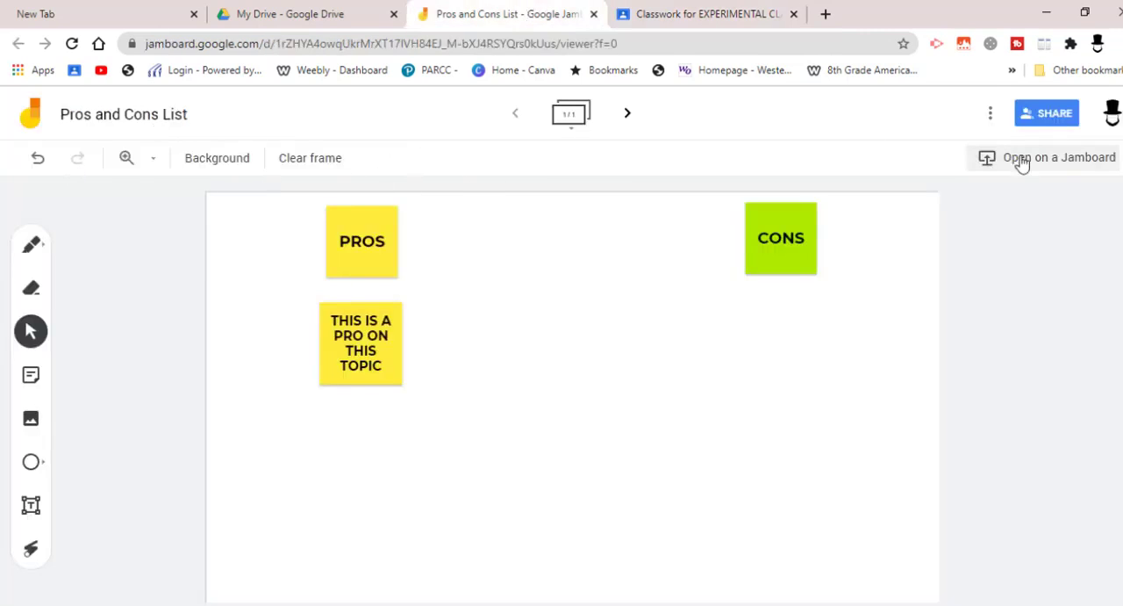
pyautogui.click(993, 124)
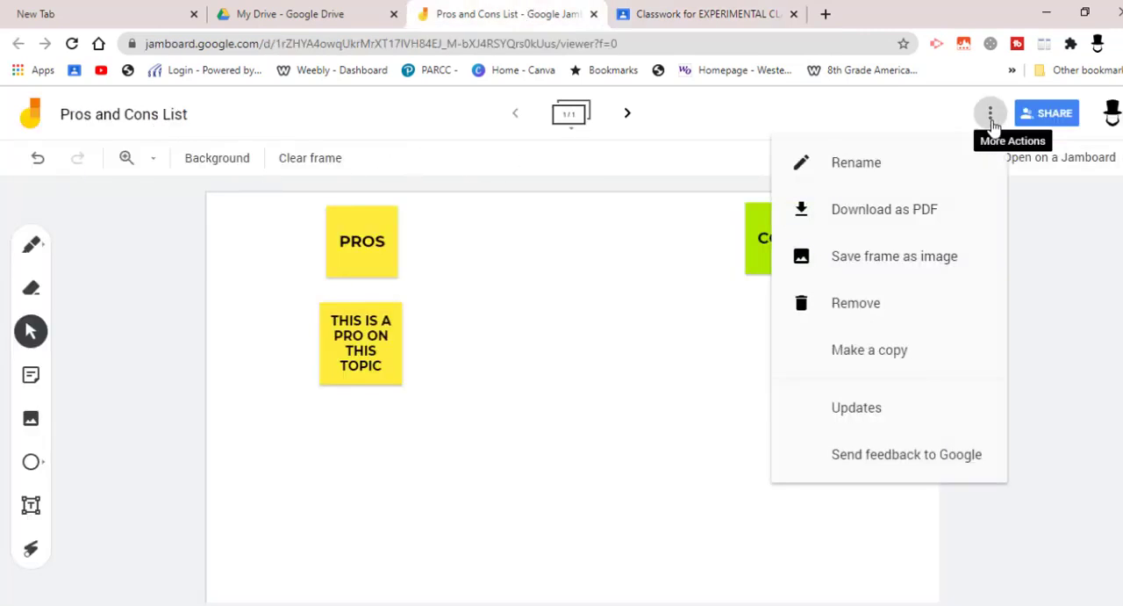
pyautogui.click(873, 369)
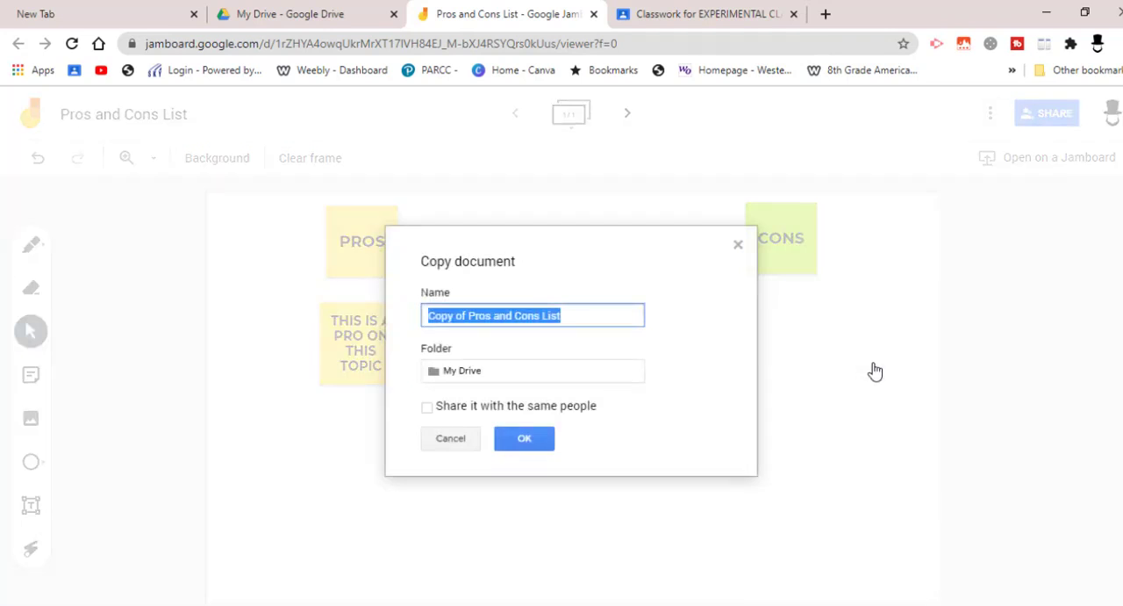
pyautogui.click(592, 319)
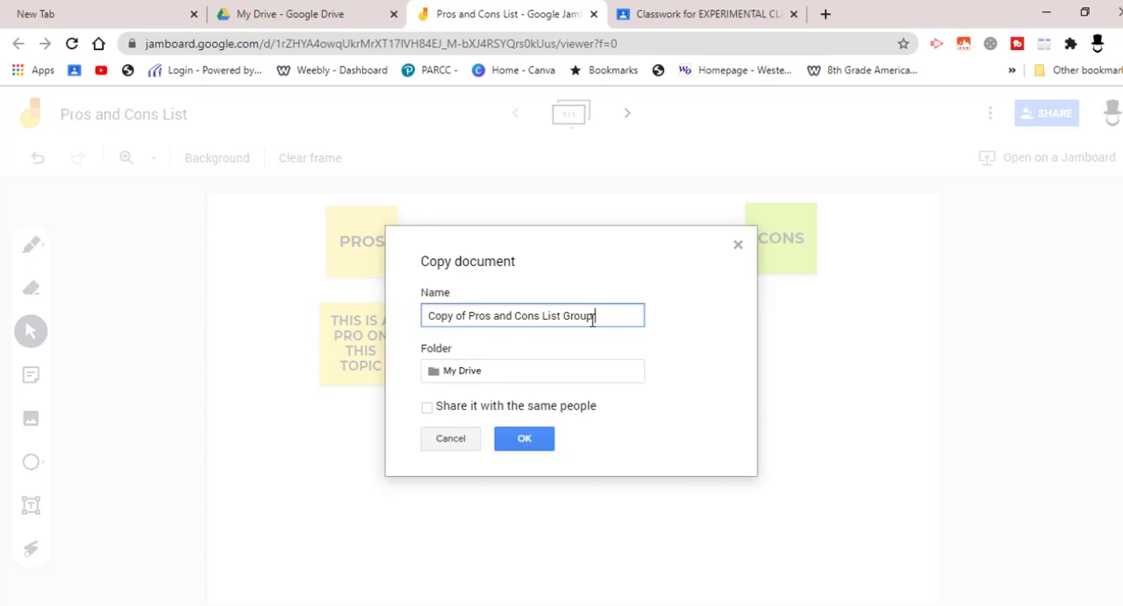
pyautogui.write('Group 2')
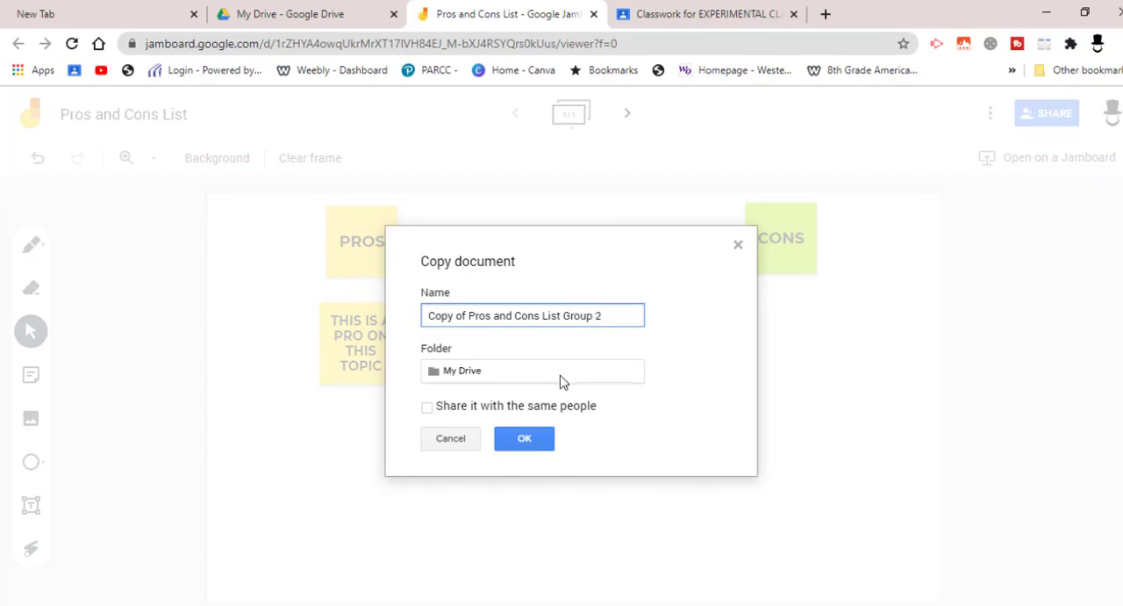
pyautogui.click(524, 440)
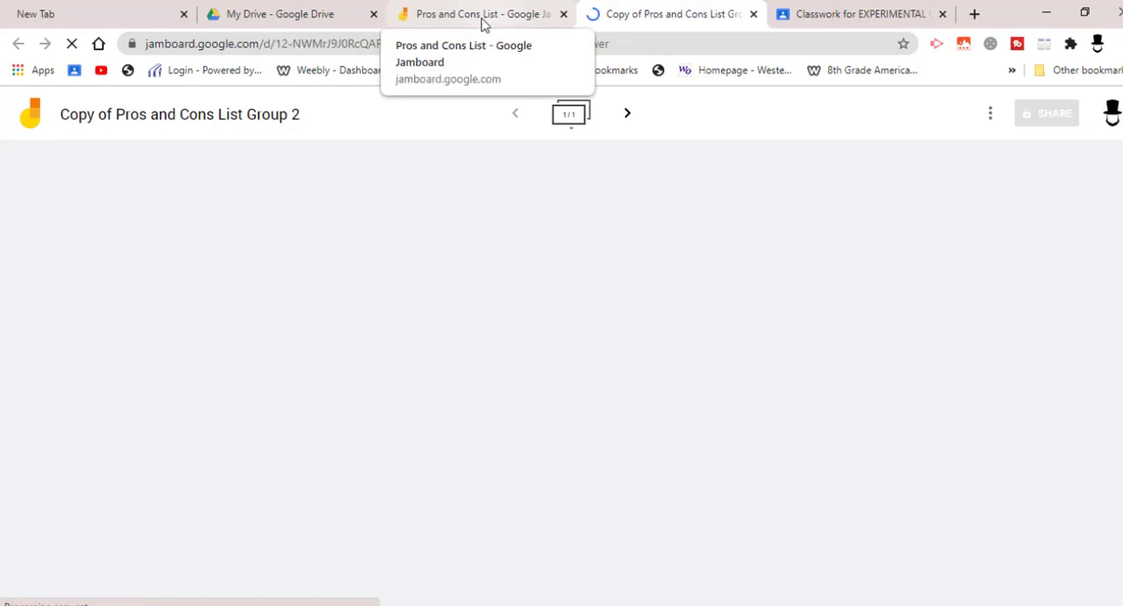
pyautogui.click(483, 21)
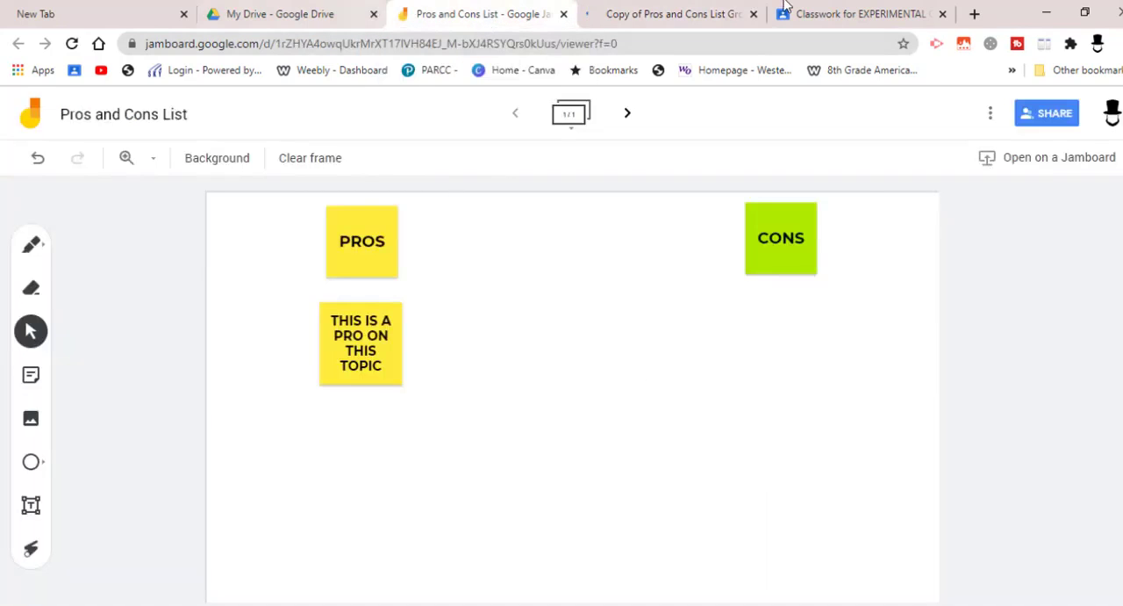
pyautogui.click(847, 18)
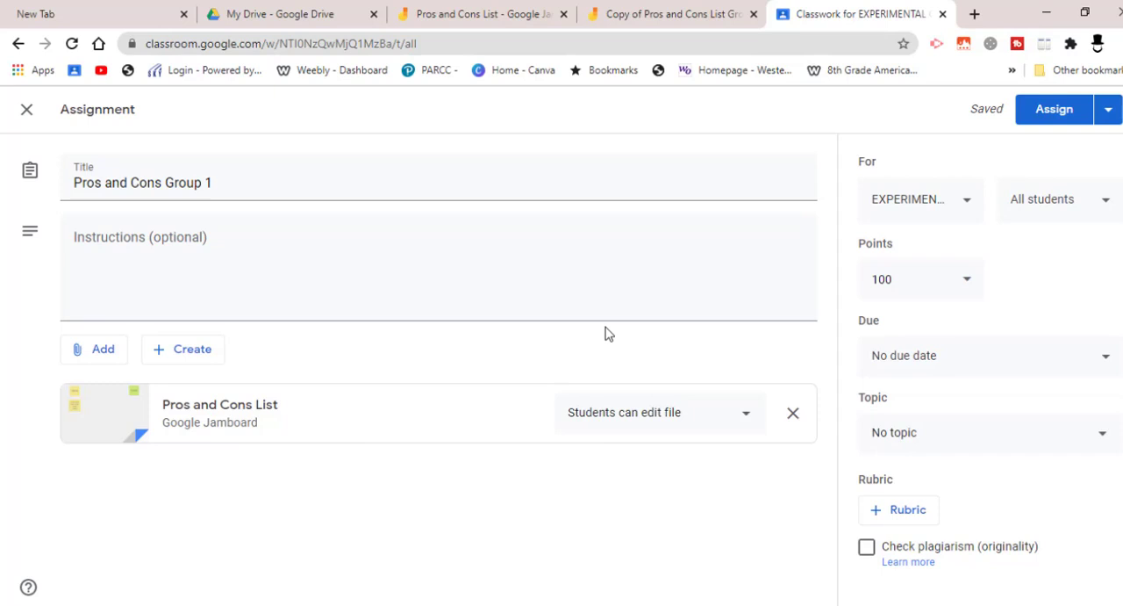
pyautogui.click(509, 14)
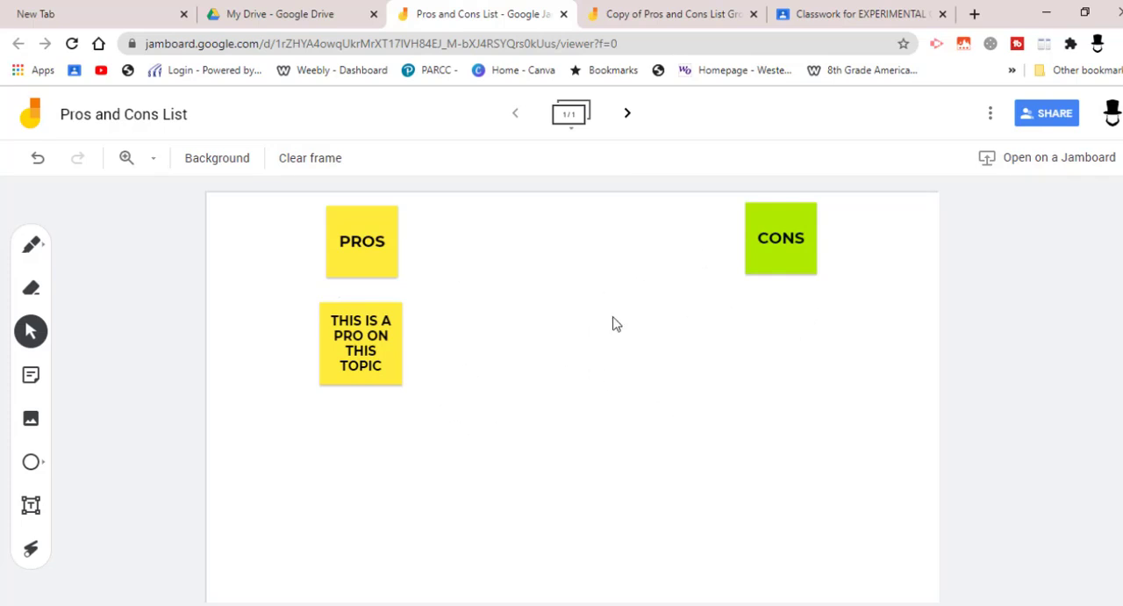
pyautogui.click(847, 15)
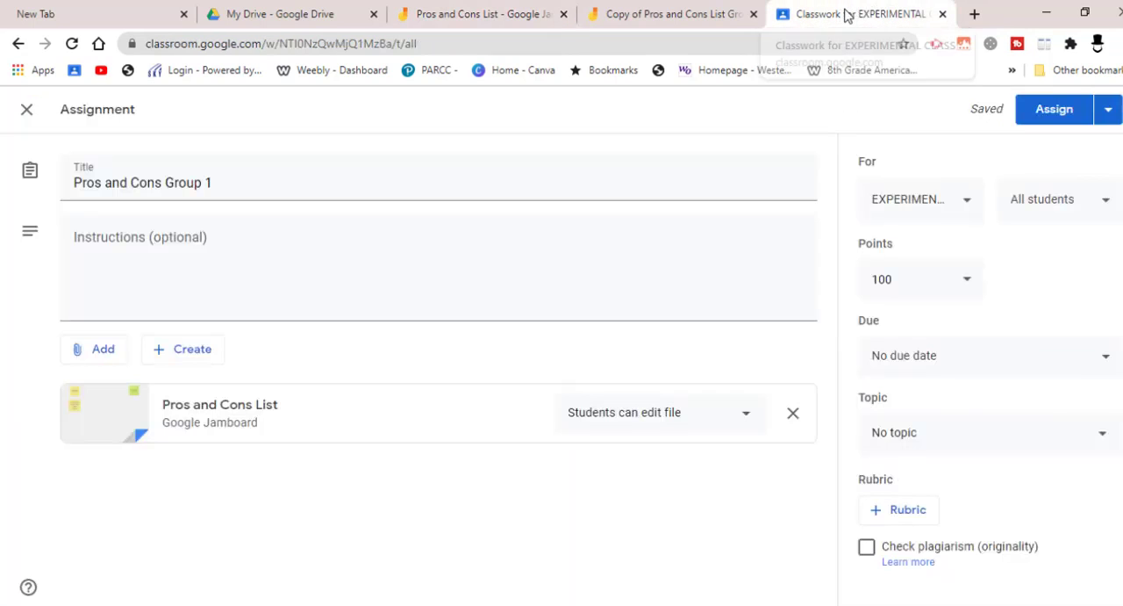
pyautogui.click(479, 15)
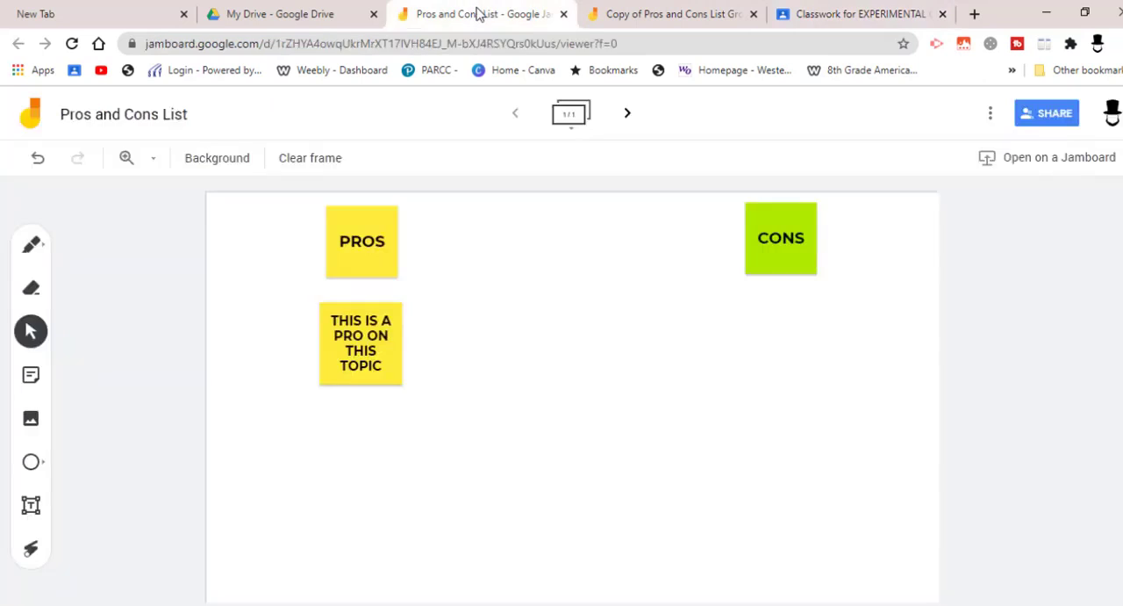